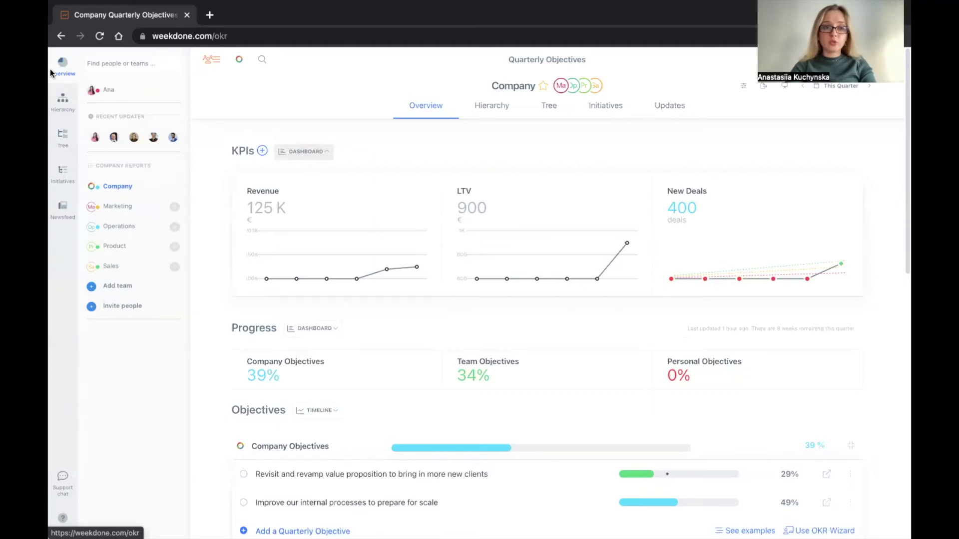
Expand 'Revisit and revamp value proposition' to list its key results at 25, 36 and 27%
scroll(50, 69, "up", 5)
scroll(50, 73, "up", 5)
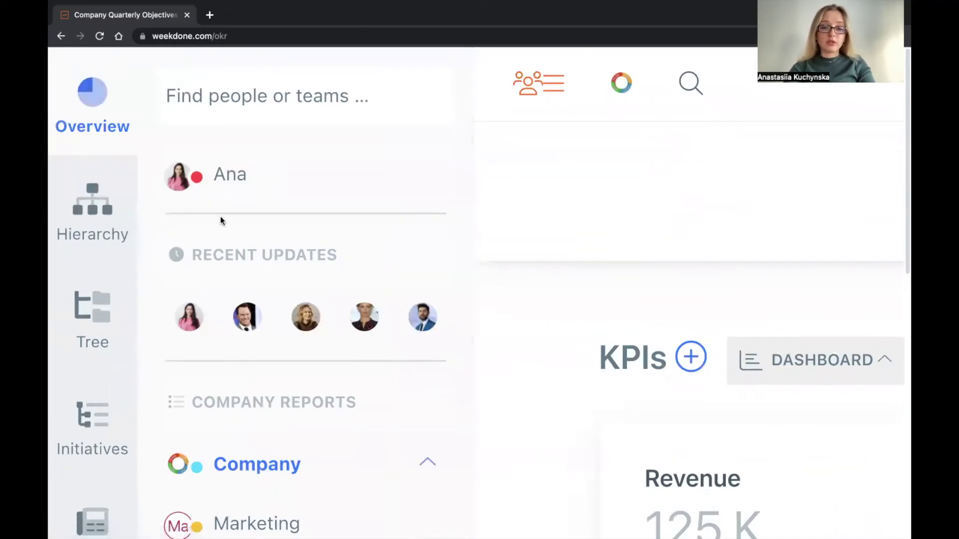
scroll(220, 216, "down", 2)
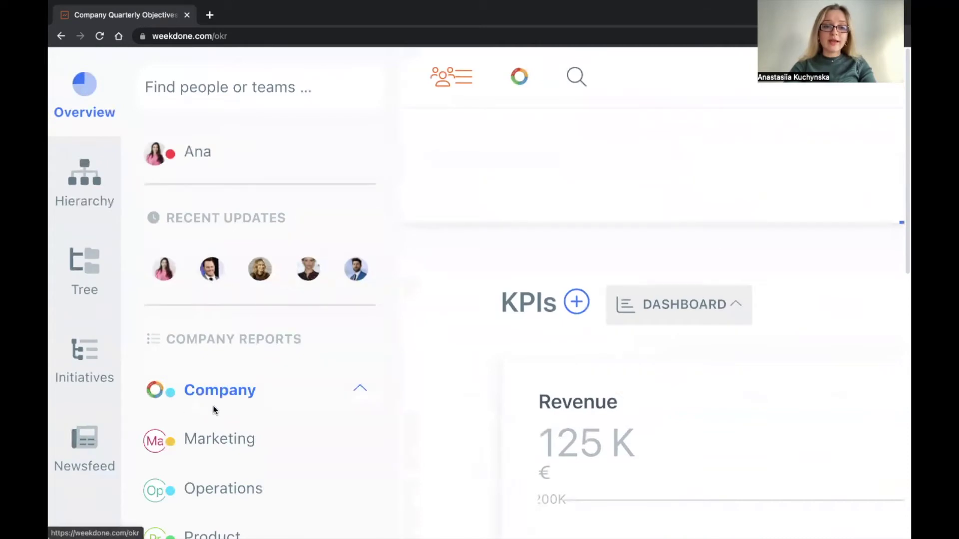
scroll(172, 379, "down", 4)
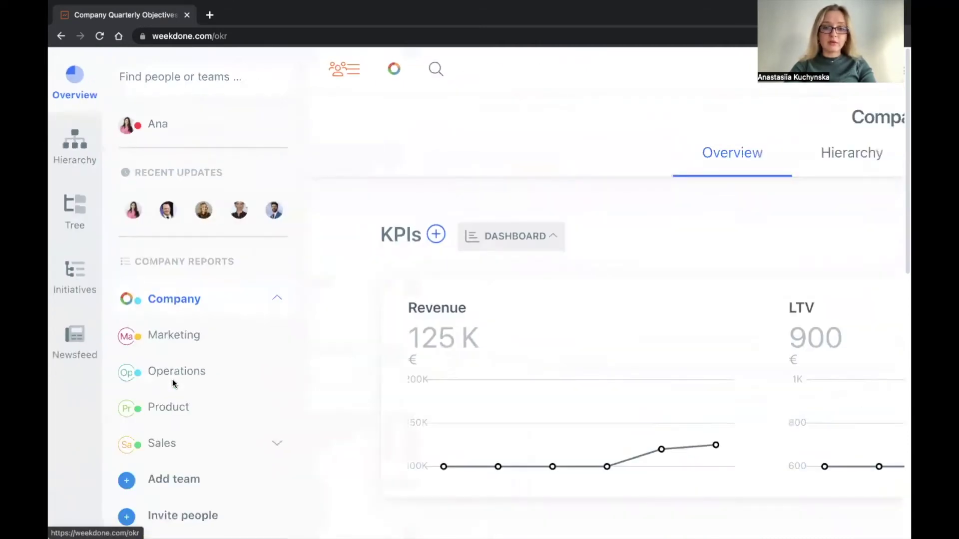
scroll(253, 417, "down", 5)
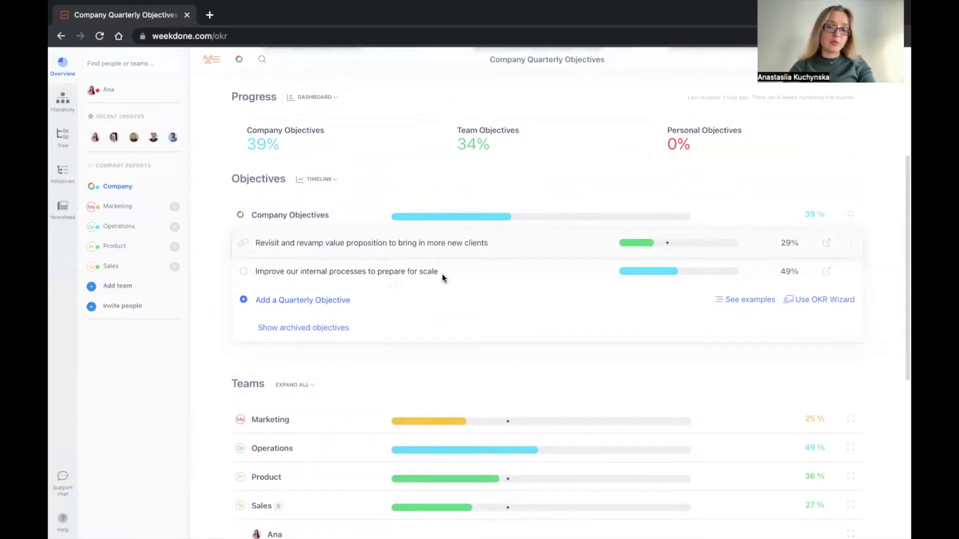
left_click(387, 243)
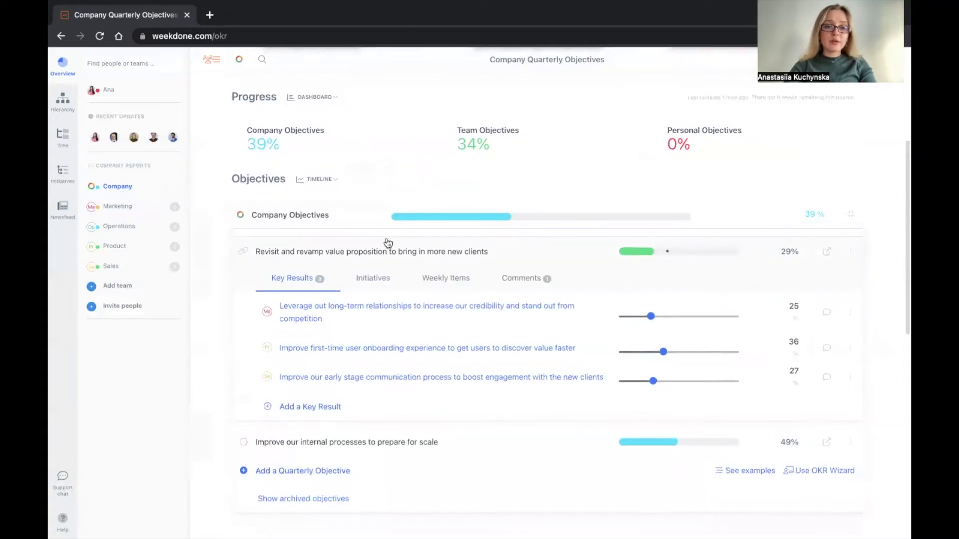
scroll(388, 241, "down", 2)
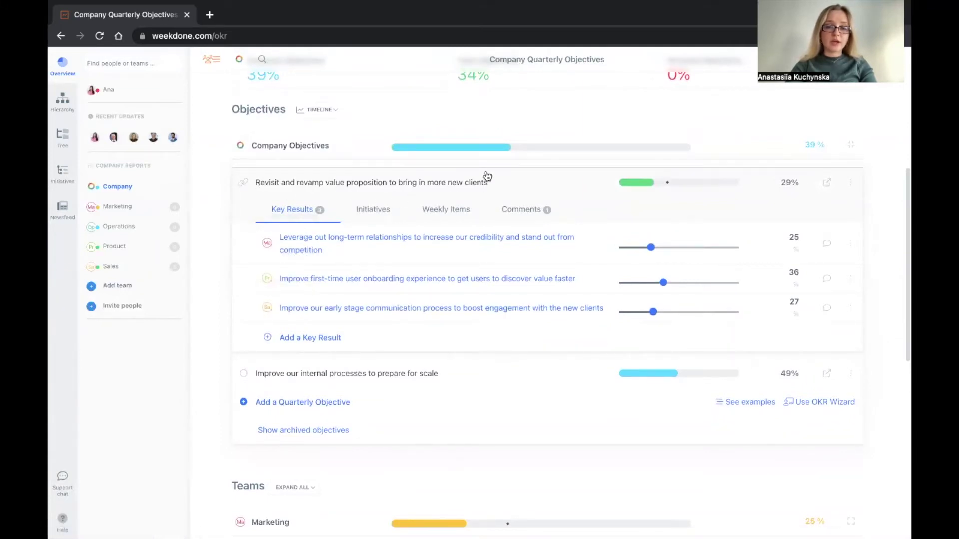
scroll(487, 175, "up", 6)
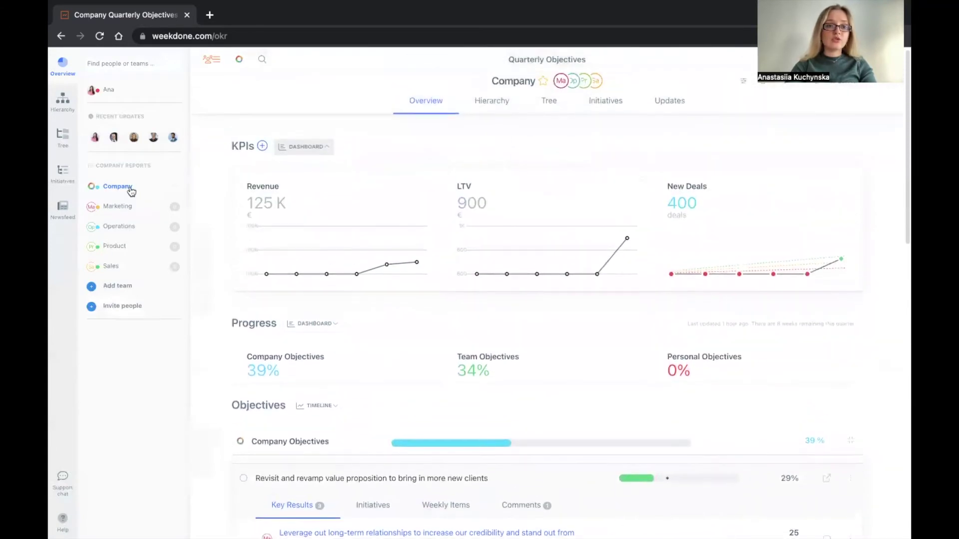
Open the OKR tree and expand the first company objective and its long-term relationships key results
left_click(62, 136)
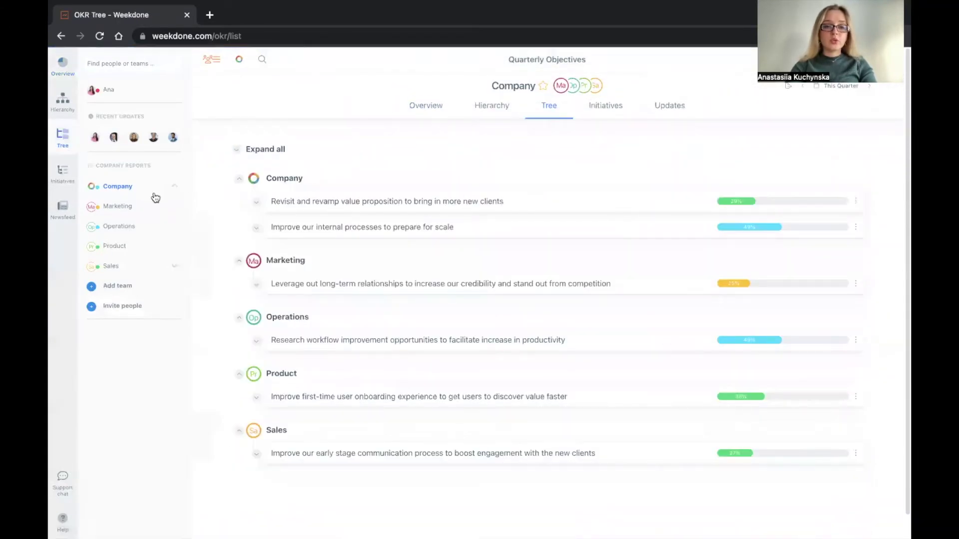
left_click(256, 202)
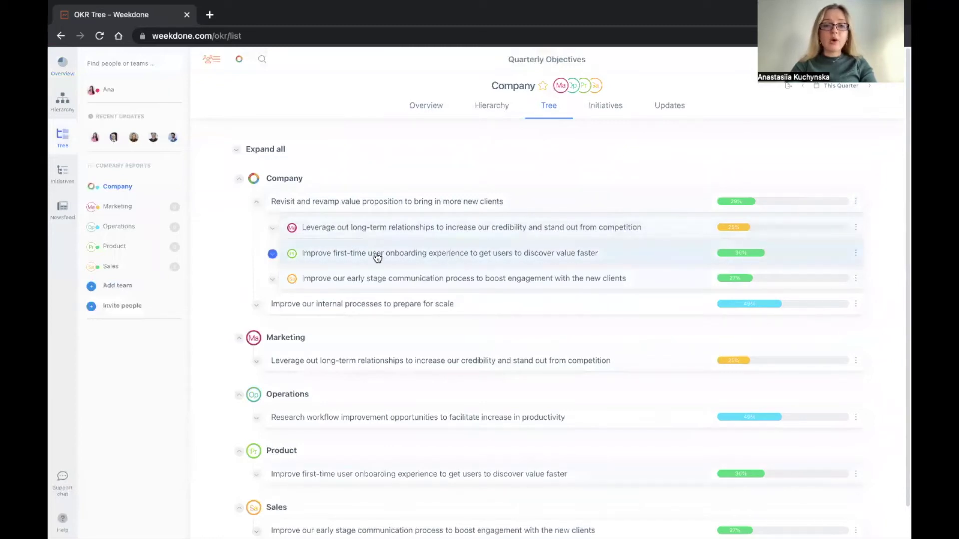
left_click(273, 229)
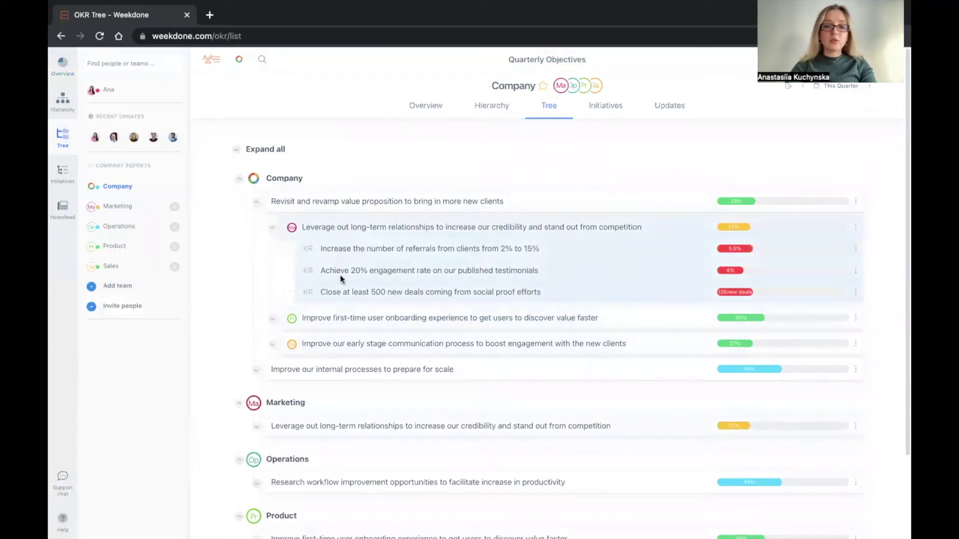
left_click(273, 228)
Inspect the onboarding and communication objectives' key results, then switch to the Hierarchy view
left_click(272, 254)
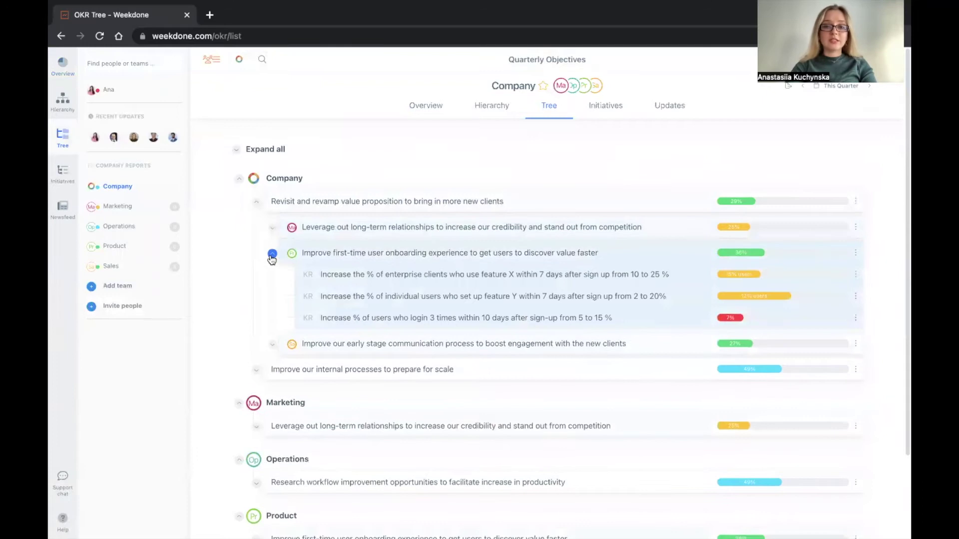
left_click(272, 344)
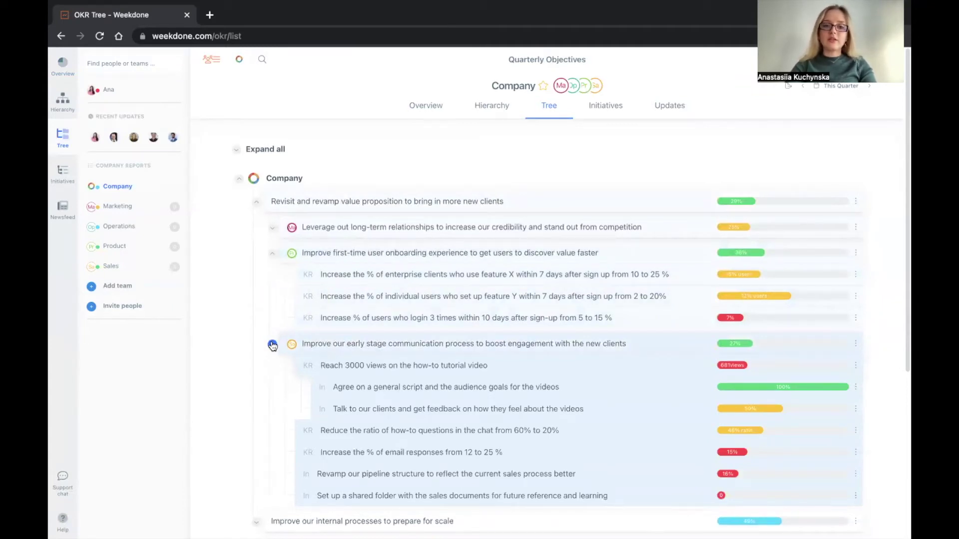
left_click(273, 344)
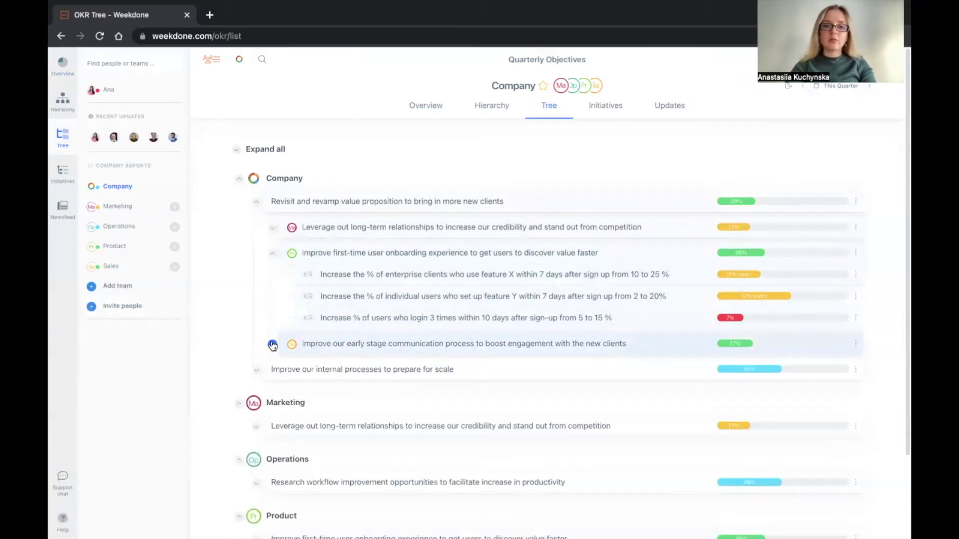
left_click(272, 253)
left_click(64, 103)
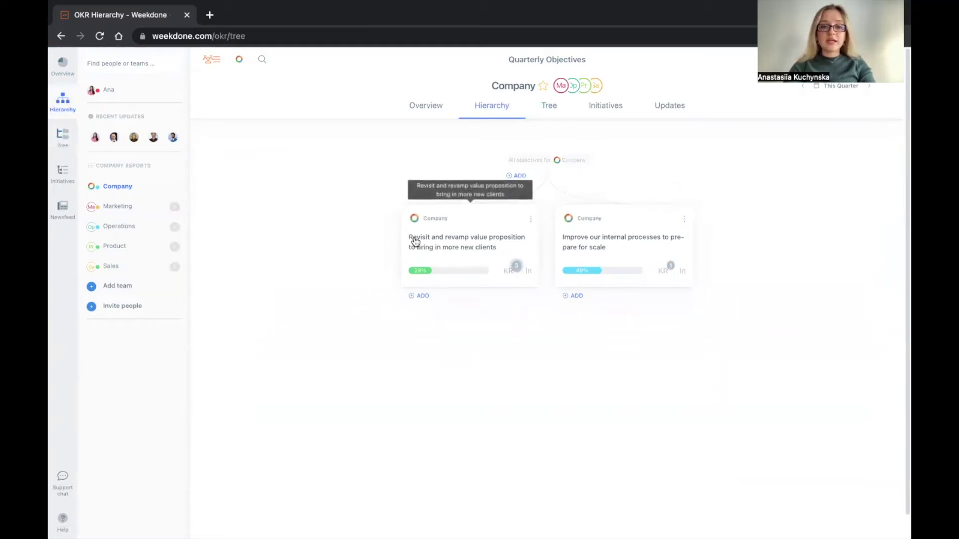
Reveal the value-proposition objective's Marketing, Product and Sales children in the hierarchy, then return to Tree
left_click(467, 243)
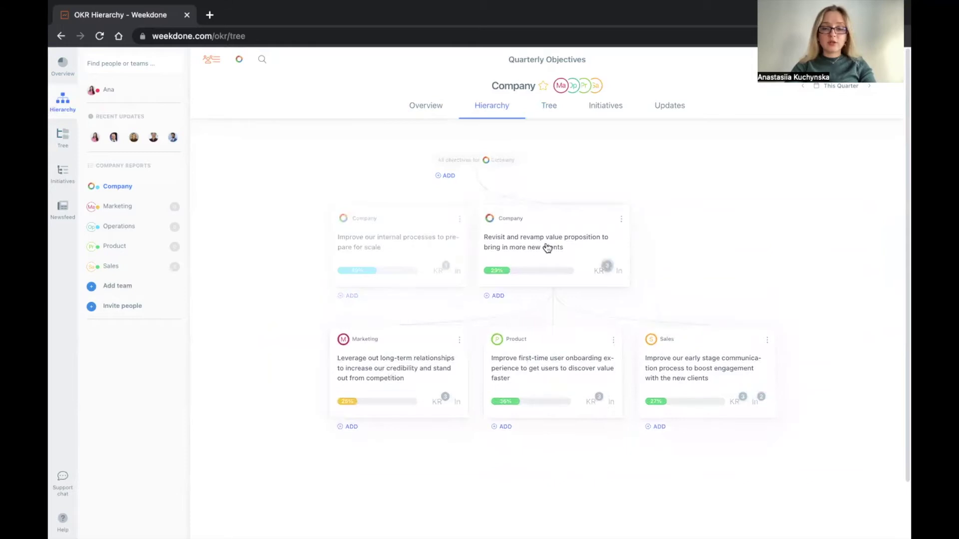
left_click(392, 227)
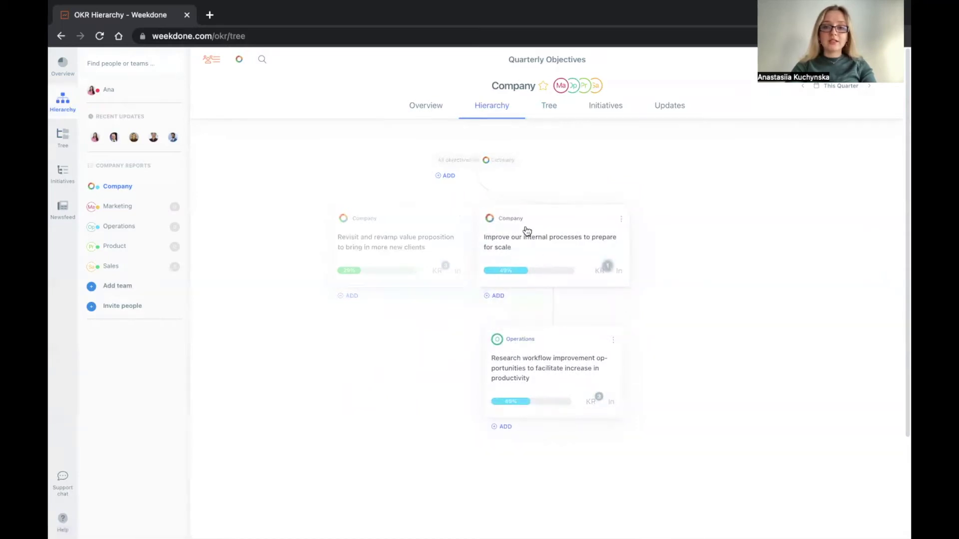
left_click(409, 243)
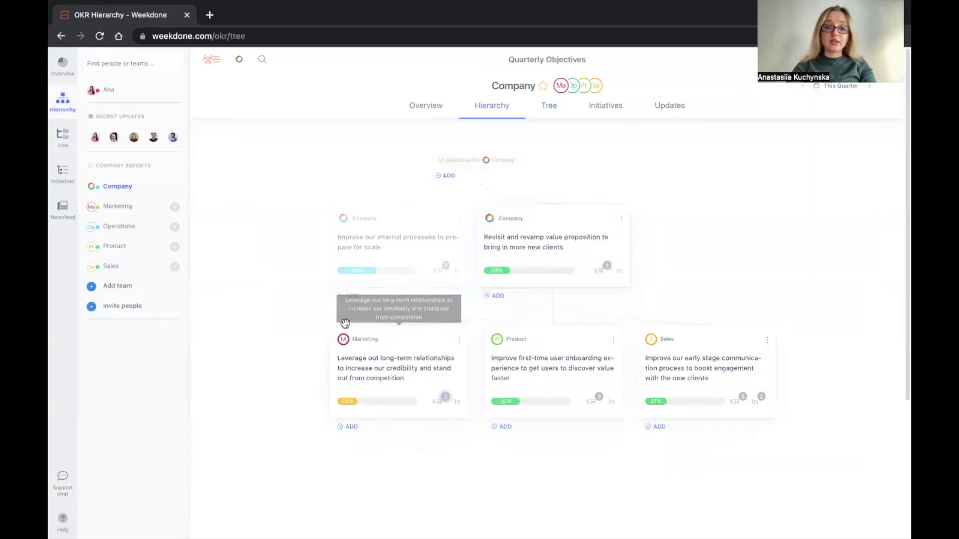
left_click(556, 105)
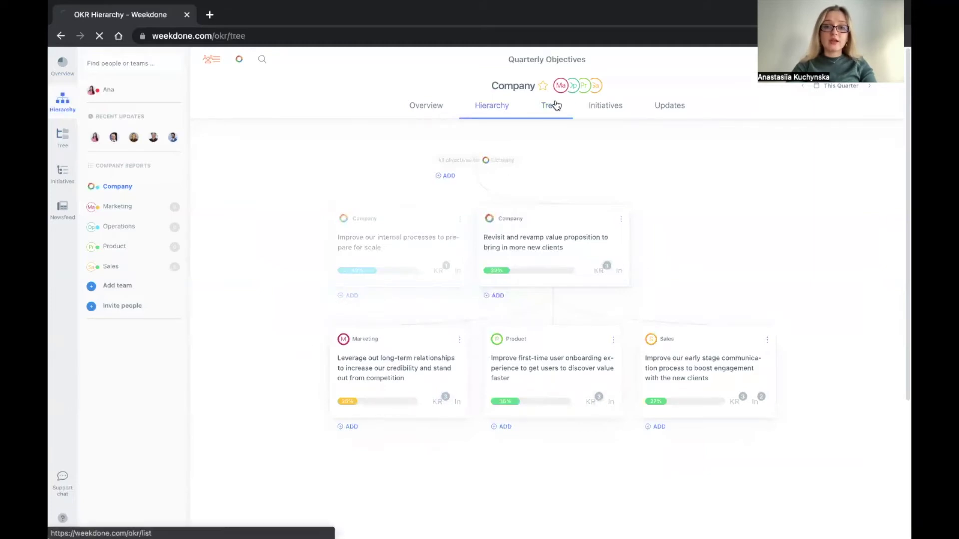
Open the Marketing team's Quarterly Objectives page from Company Reports
left_click(256, 201)
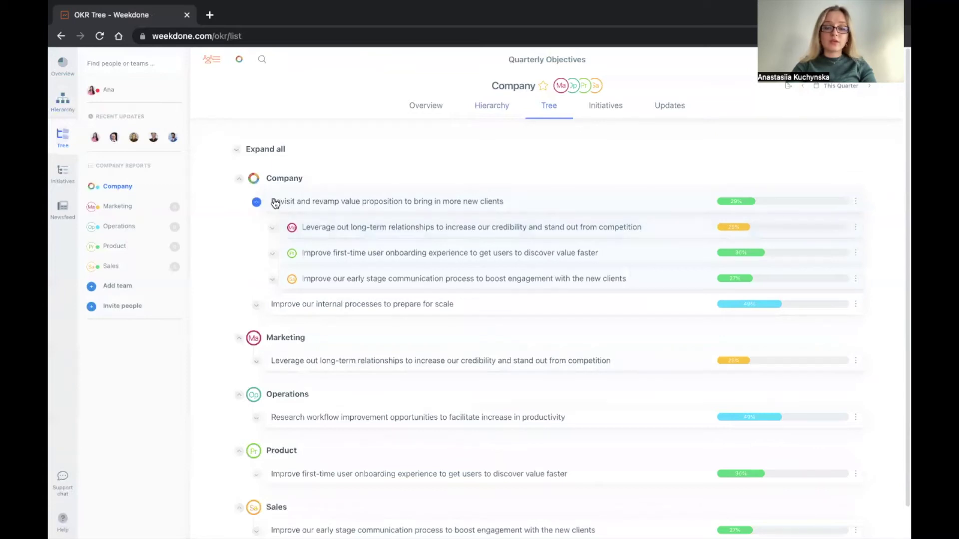
left_click(60, 67)
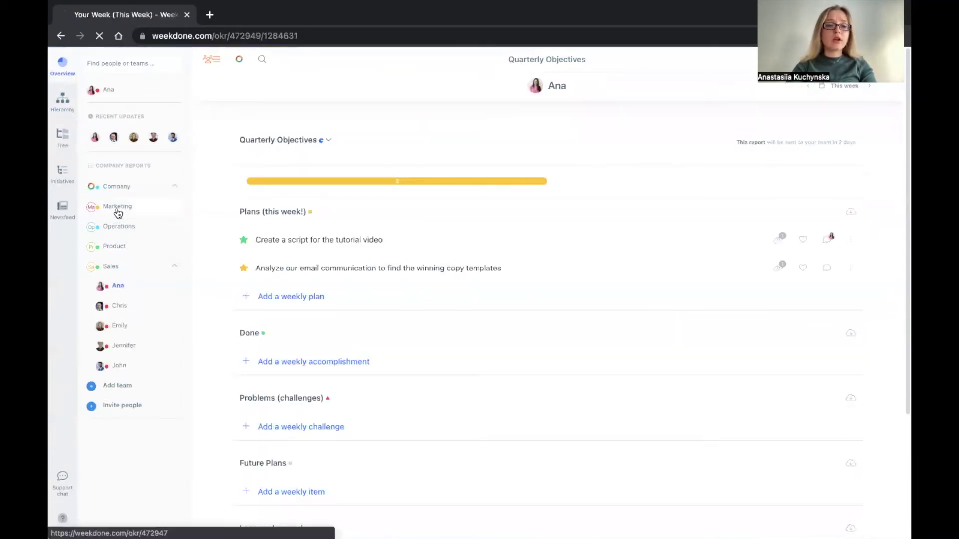
left_click(119, 211)
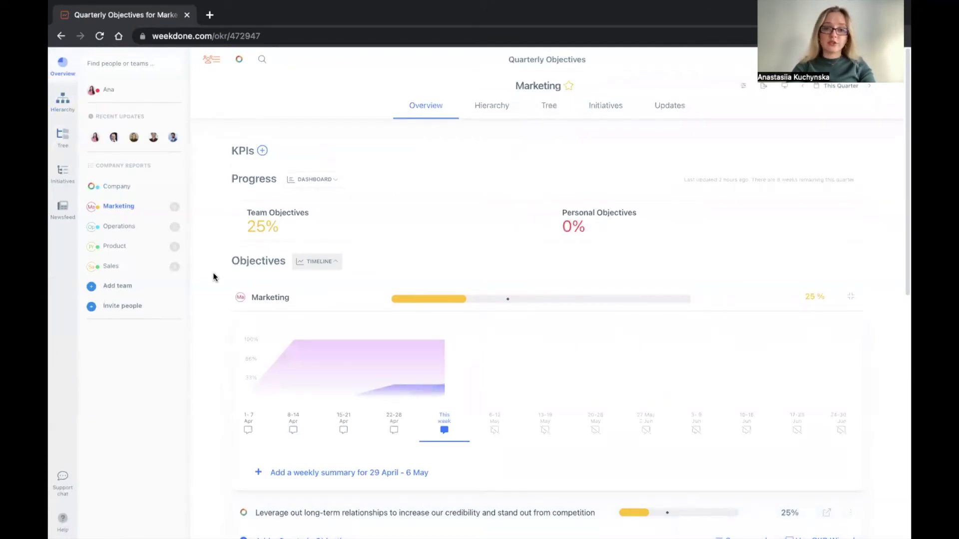
scroll(213, 272, "down", 5)
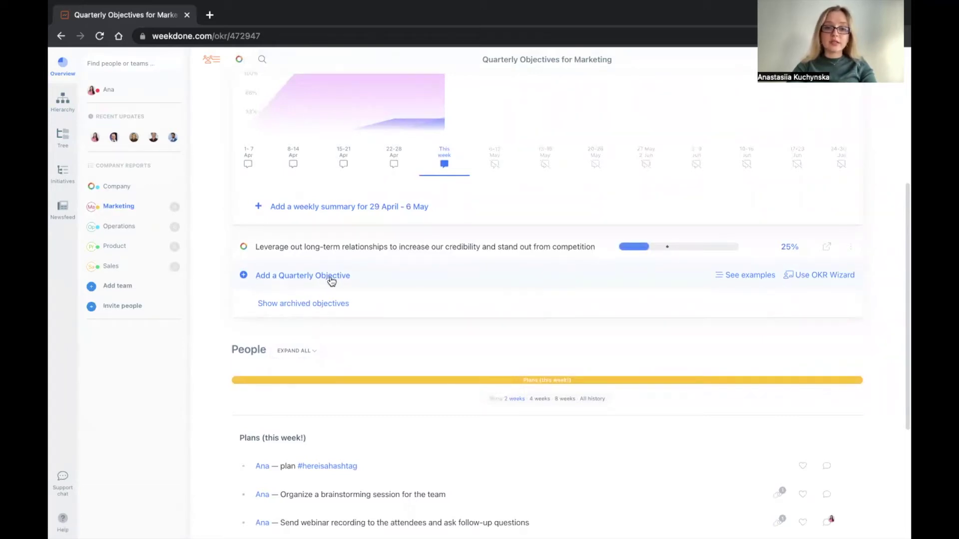
Begin a new Marketing quarterly objective and review the long-term relationships objective's three key results
left_click(331, 281)
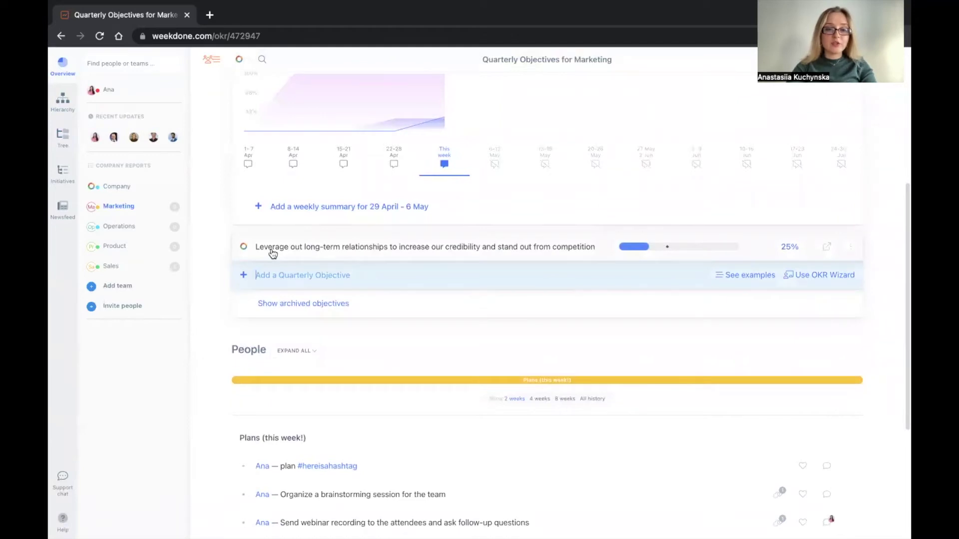
scroll(272, 254, "up", 5)
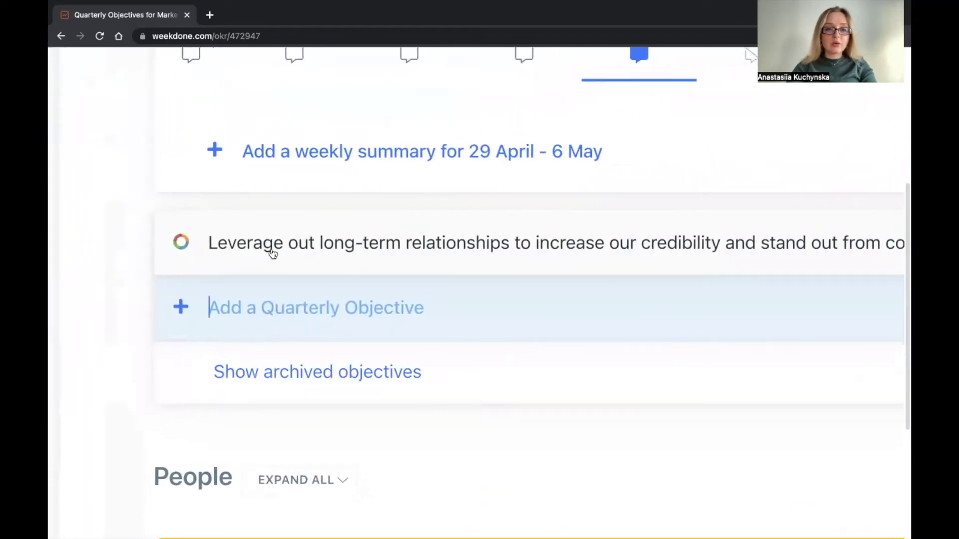
scroll(406, 253, "right", 3)
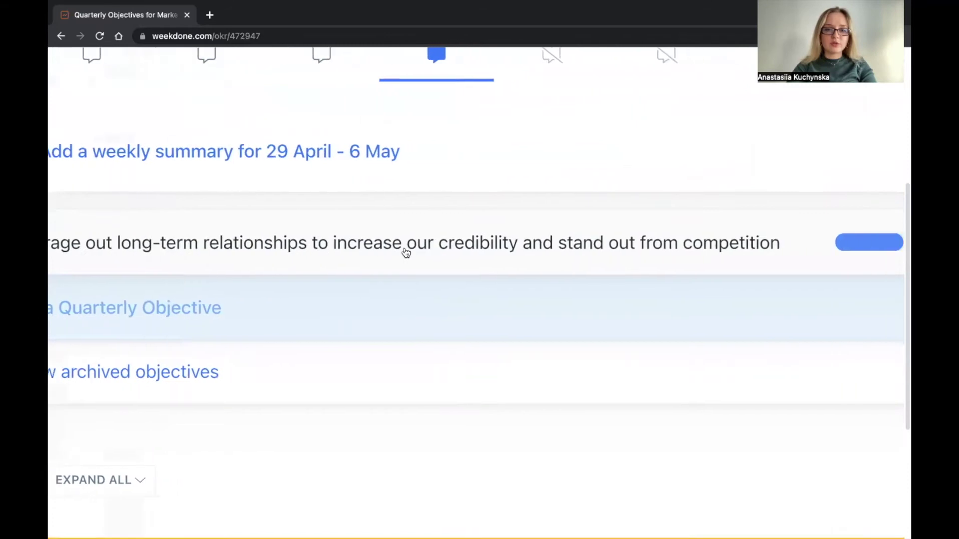
scroll(405, 252, "down", 5)
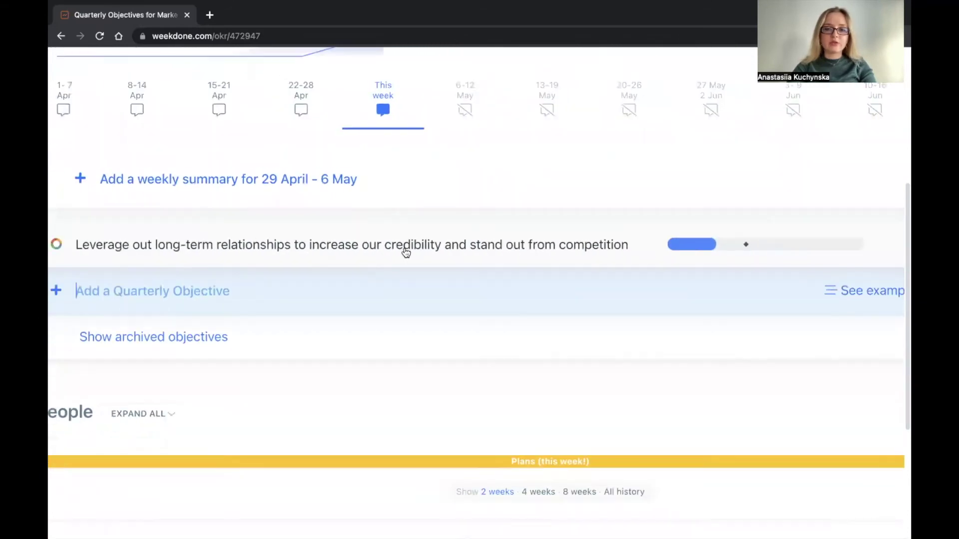
scroll(406, 252, "down", 3)
Update the long-term relationships key results: engagement to 9.6% and new deals to 231
left_click(406, 252)
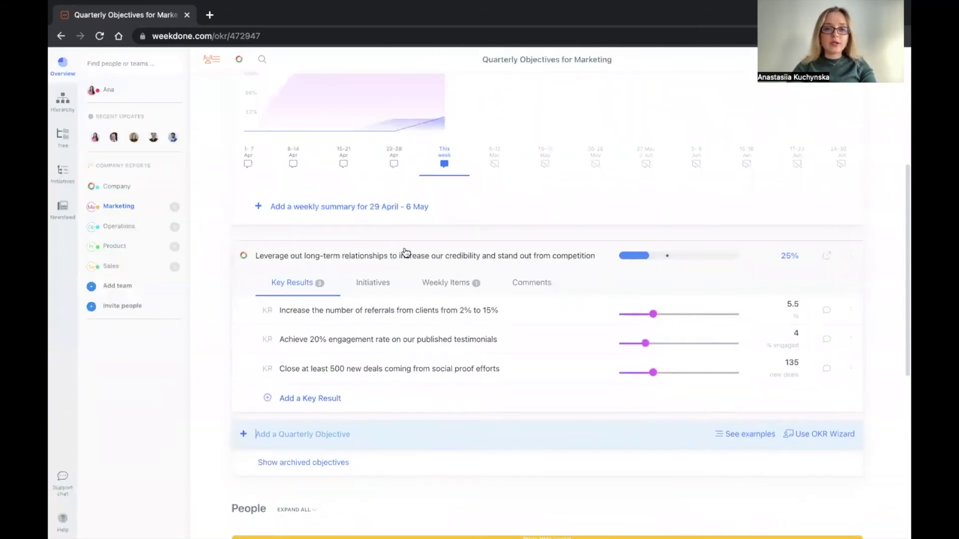
scroll(405, 253, "down", 1)
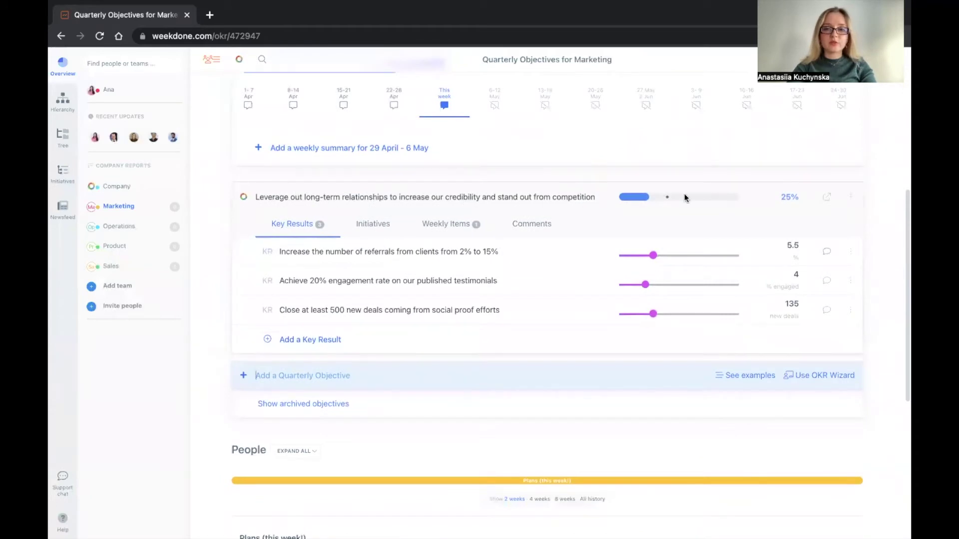
left_click_drag(645, 284, 676, 283)
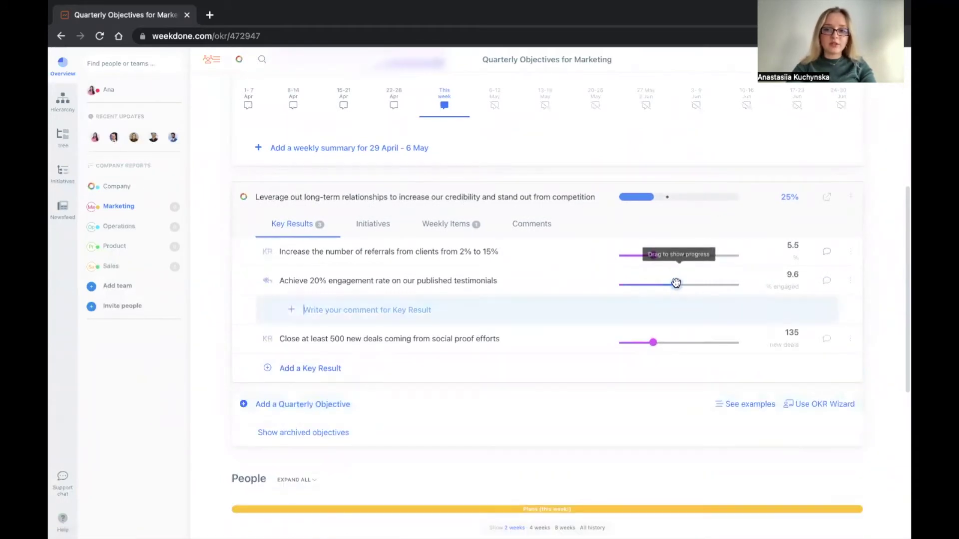
left_click(653, 342)
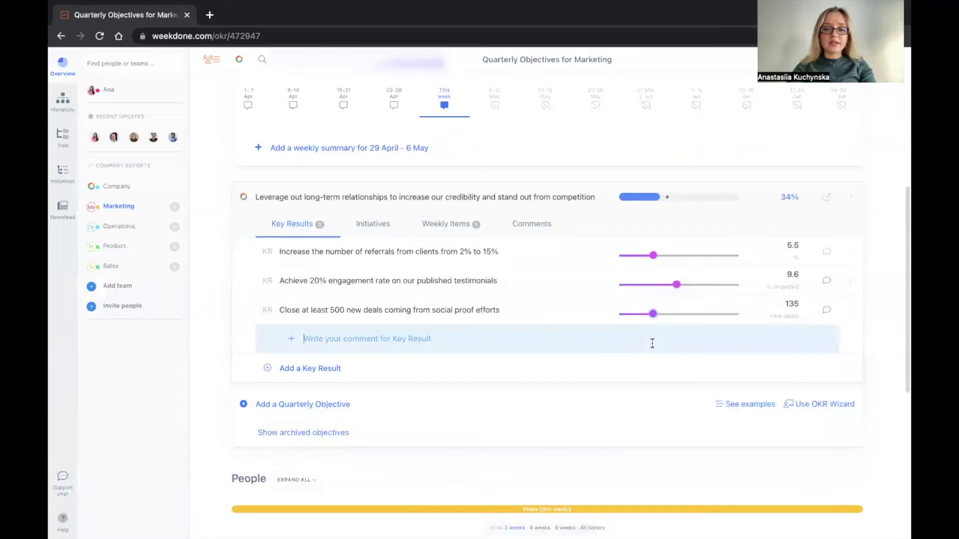
left_click_drag(653, 313, 674, 314)
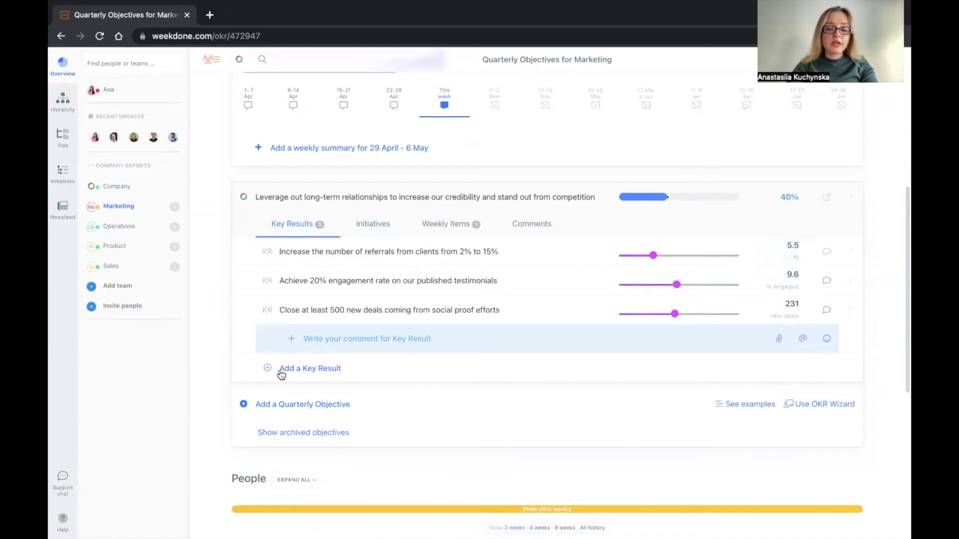
Add a fourth key result 'Add a KR' and set its progress to 100%
left_click(309, 368)
type("A")
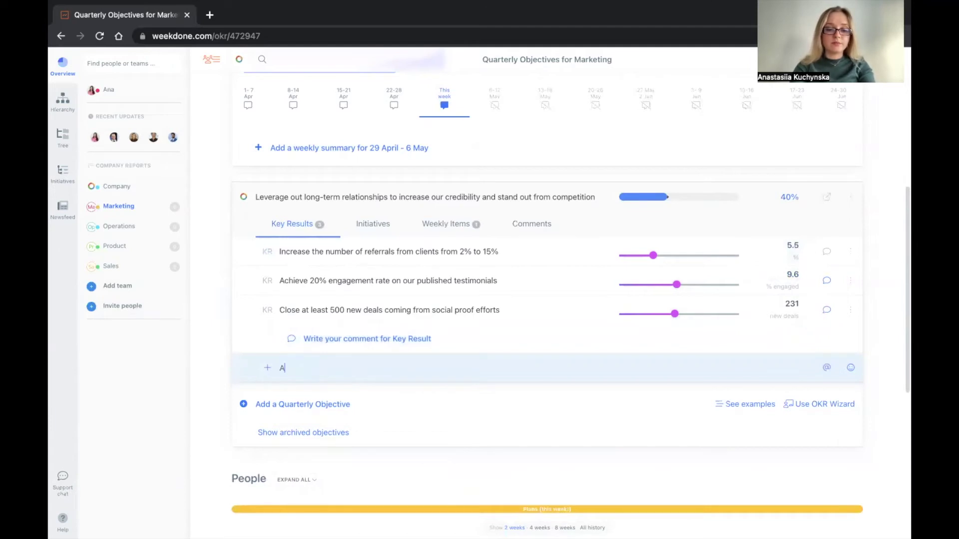
type("dd a KR")
key("Return")
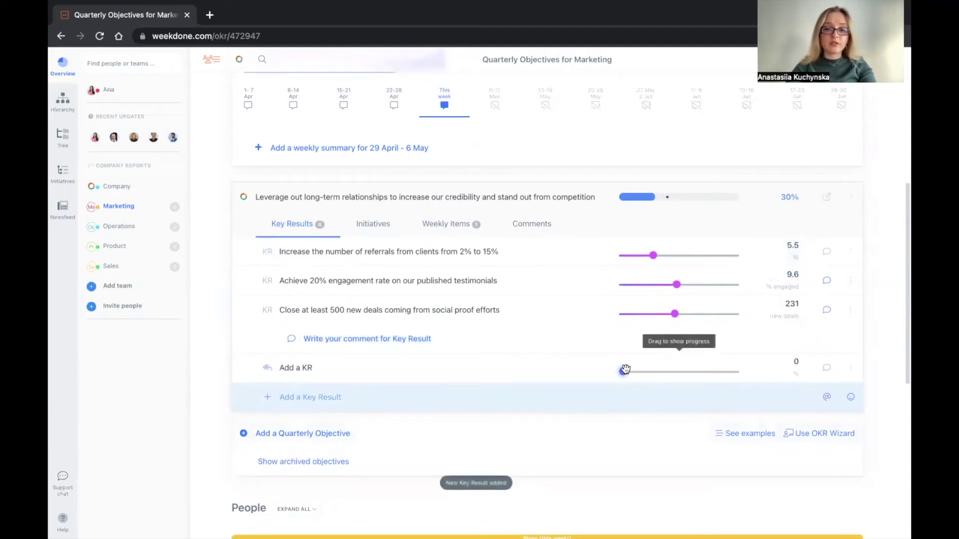
left_click_drag(627, 373, 811, 390)
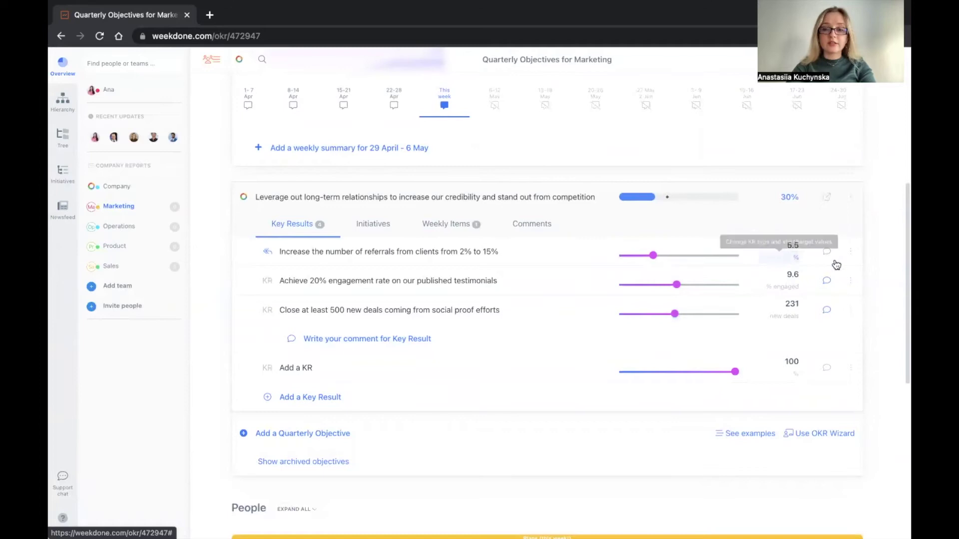
Change the referrals key result to a % type from 2 to 15 with 1 decimal and save
left_click(850, 252)
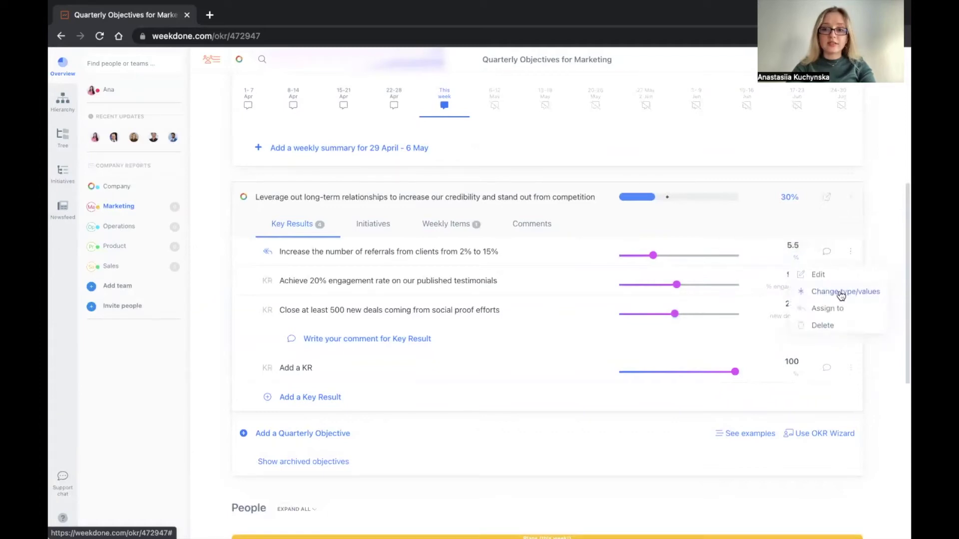
left_click(868, 295)
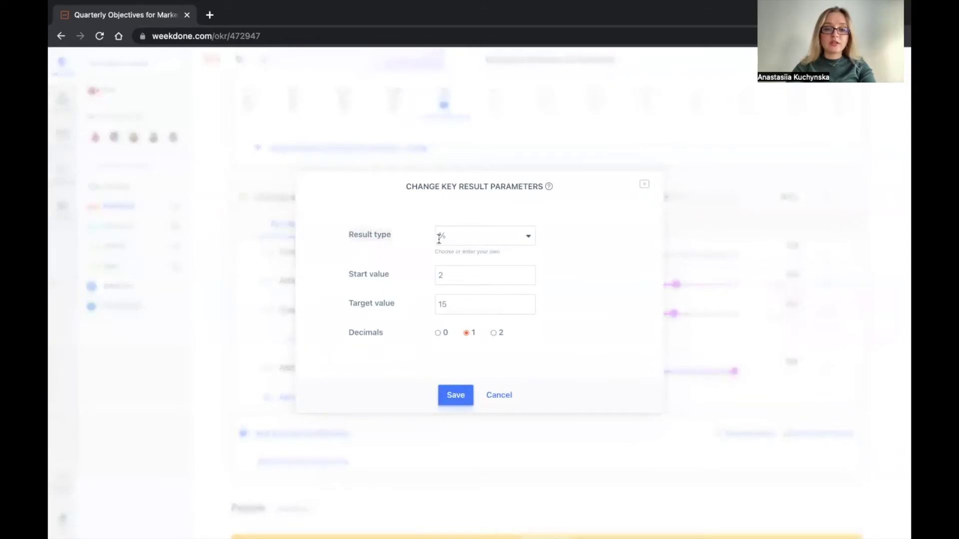
left_click(456, 236)
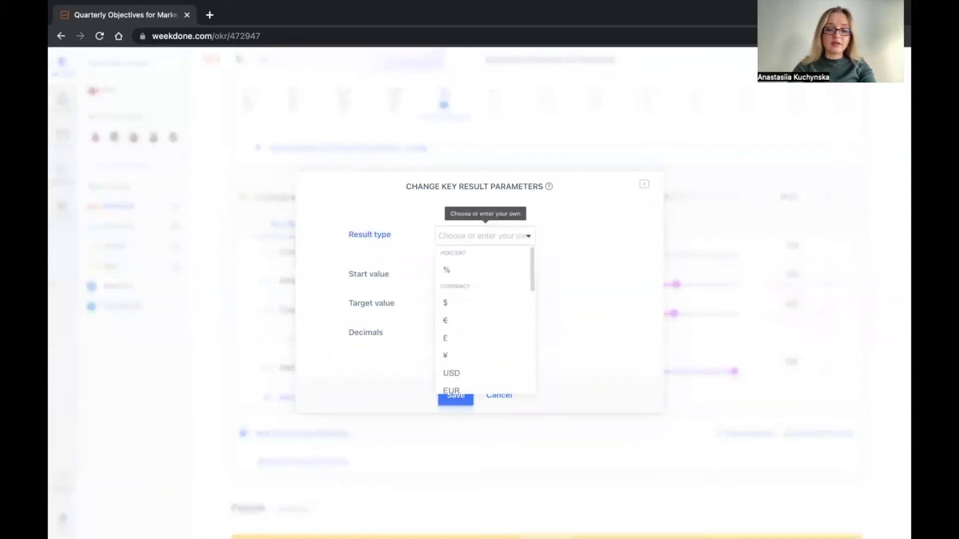
type("%")
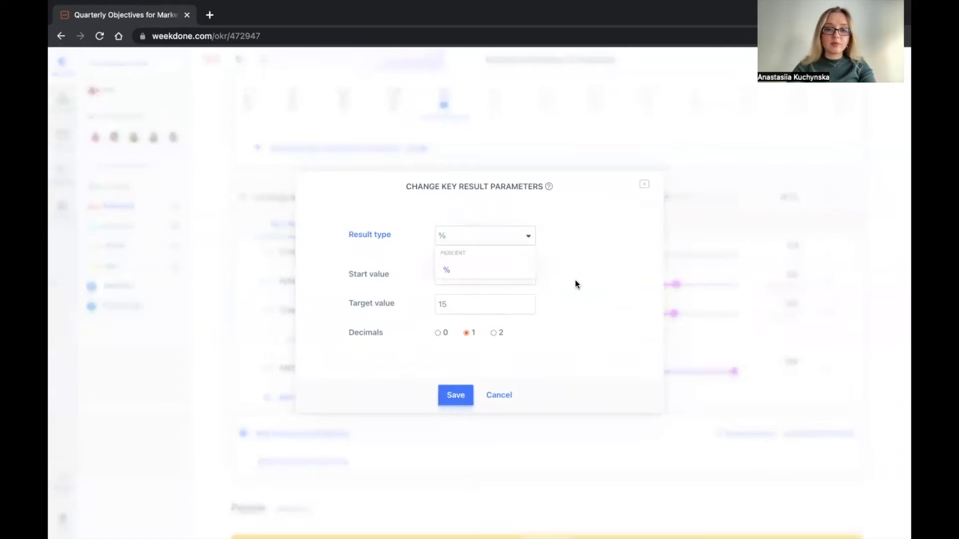
left_click(537, 285)
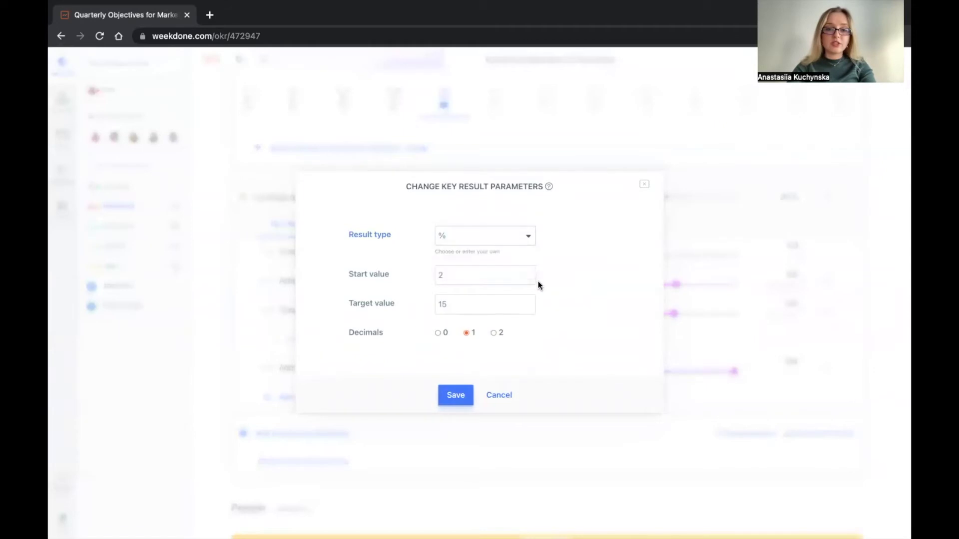
left_click(469, 299)
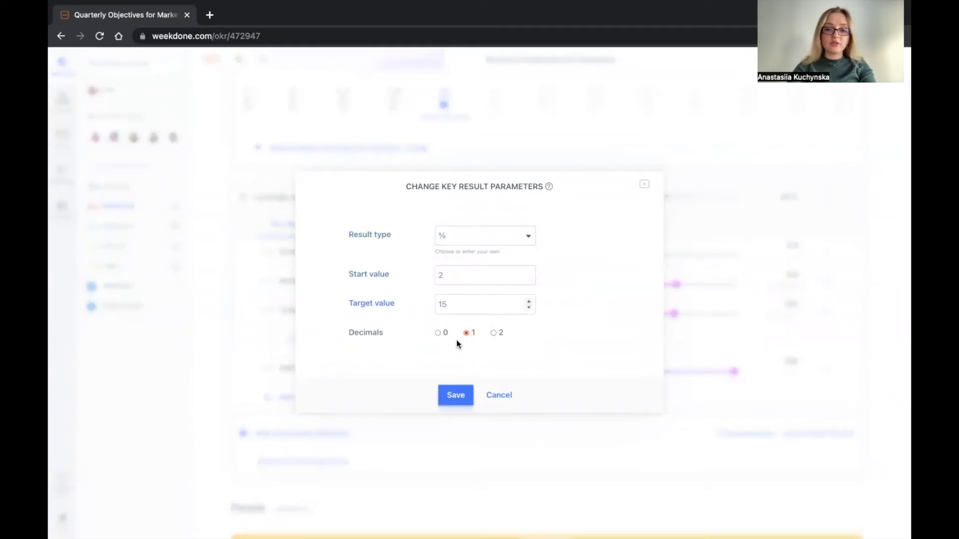
left_click(465, 396)
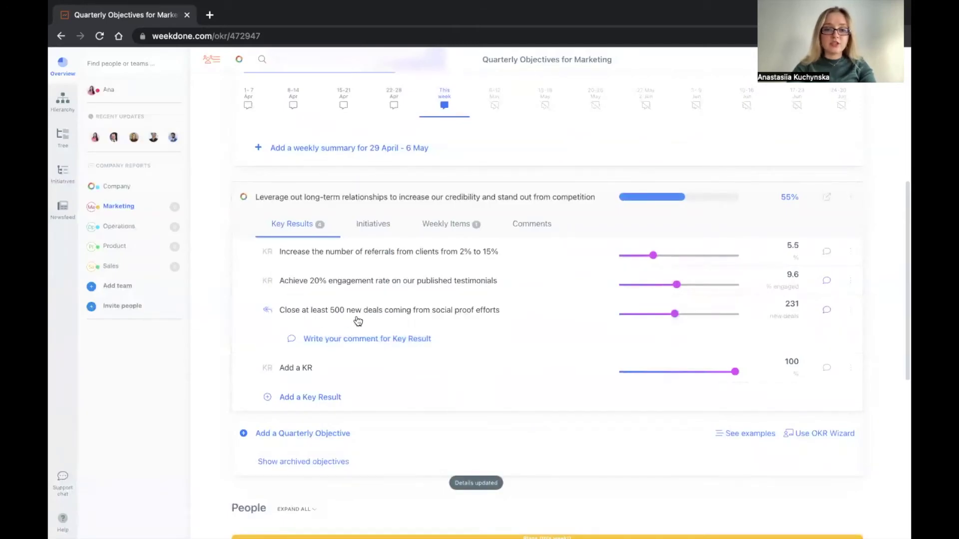
Set the deals key result's result type to 'new deals', starting at 0 with target 500
scroll(358, 321, "up", 5)
scroll(358, 321, "up", 5)
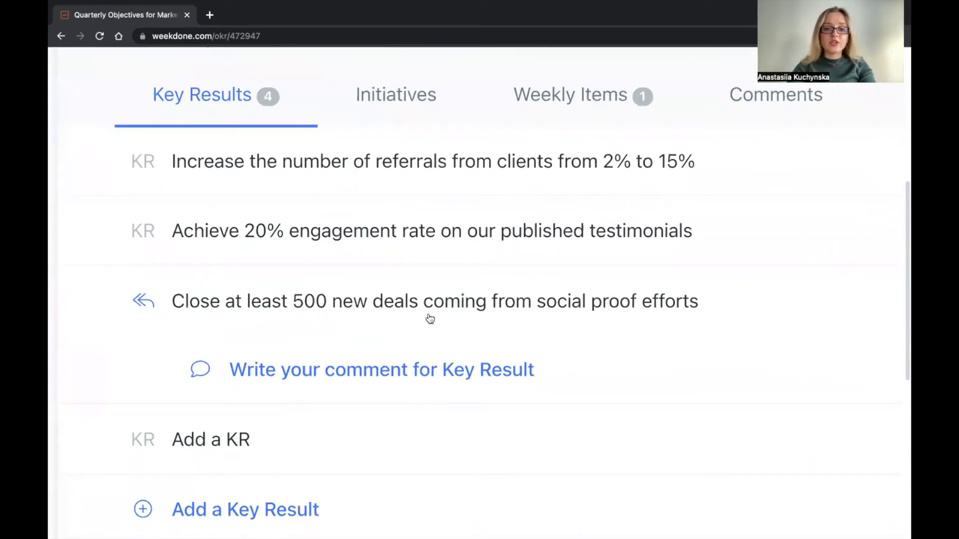
scroll(436, 298, "down", 10)
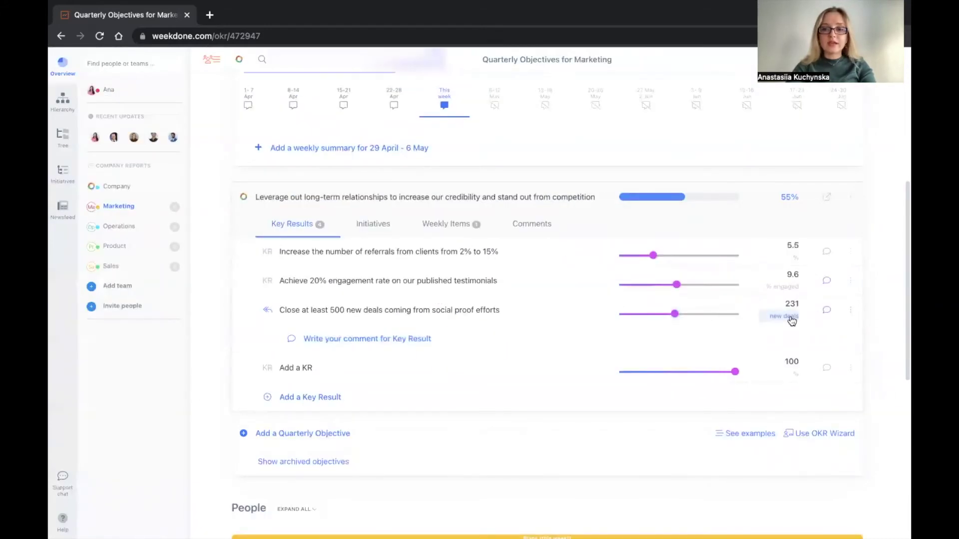
left_click(783, 316)
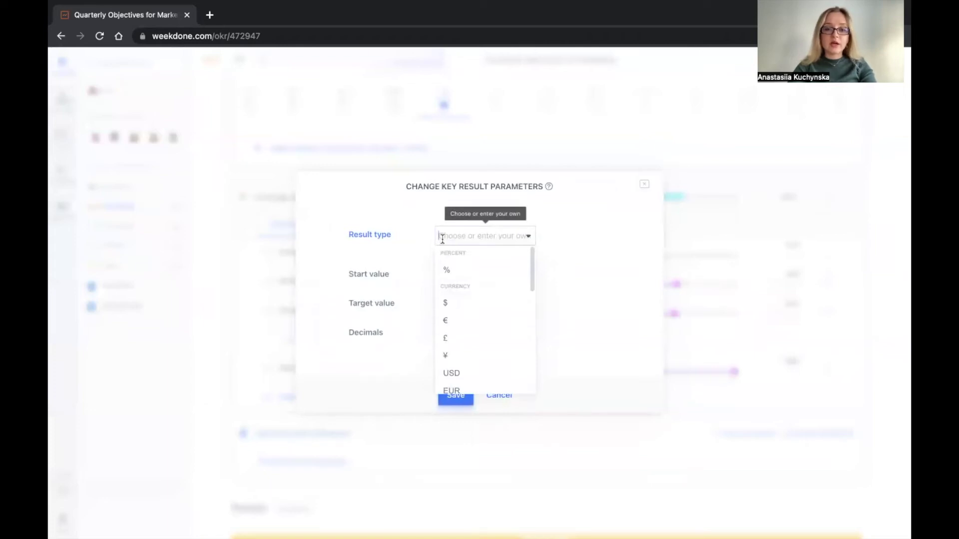
left_click(644, 183)
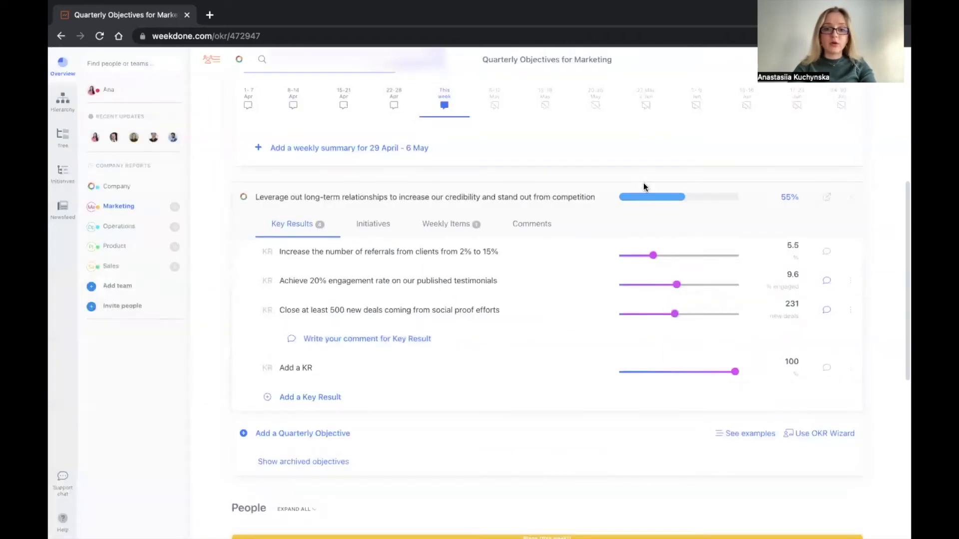
left_click(790, 316)
left_click(481, 235)
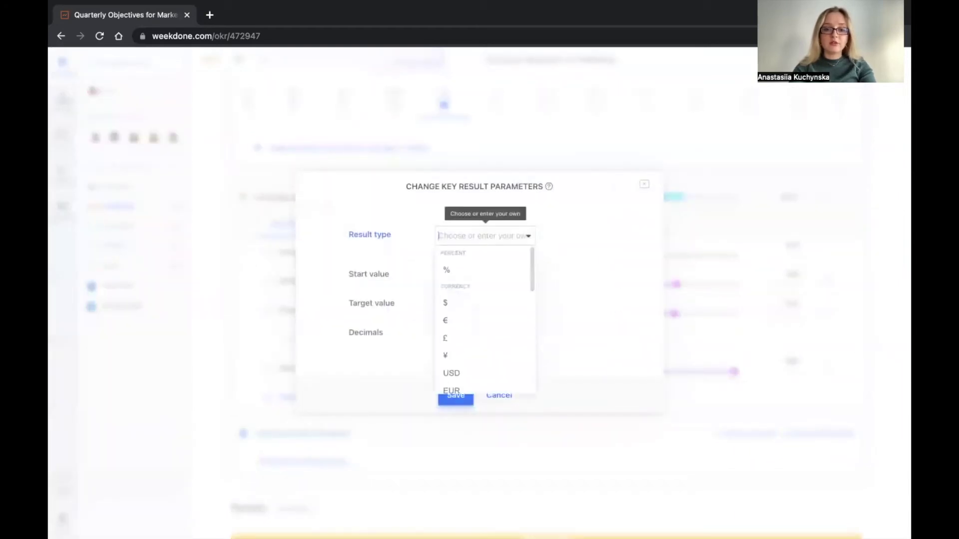
type("new deals")
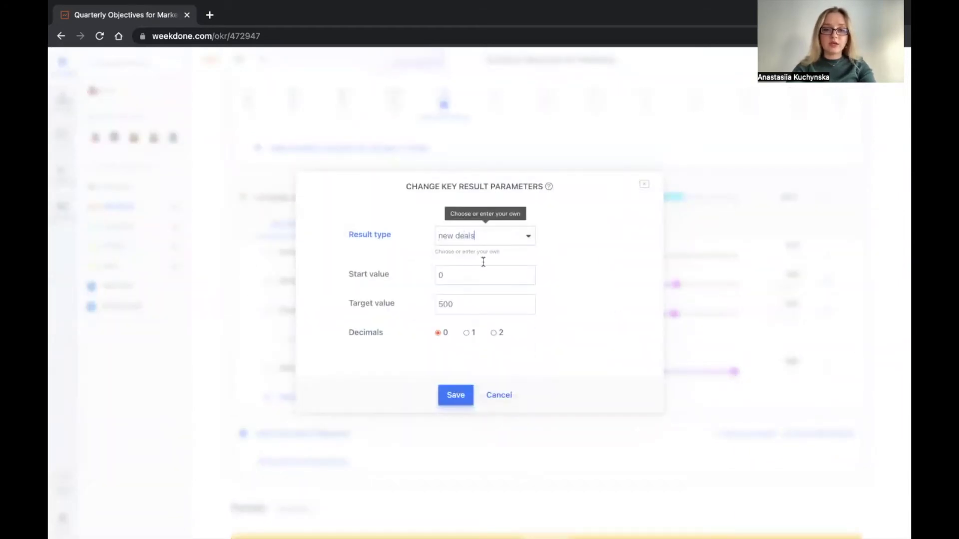
Save the new deals unit, expand the referrals key result, and view the empty Initiatives tab
left_click(455, 395)
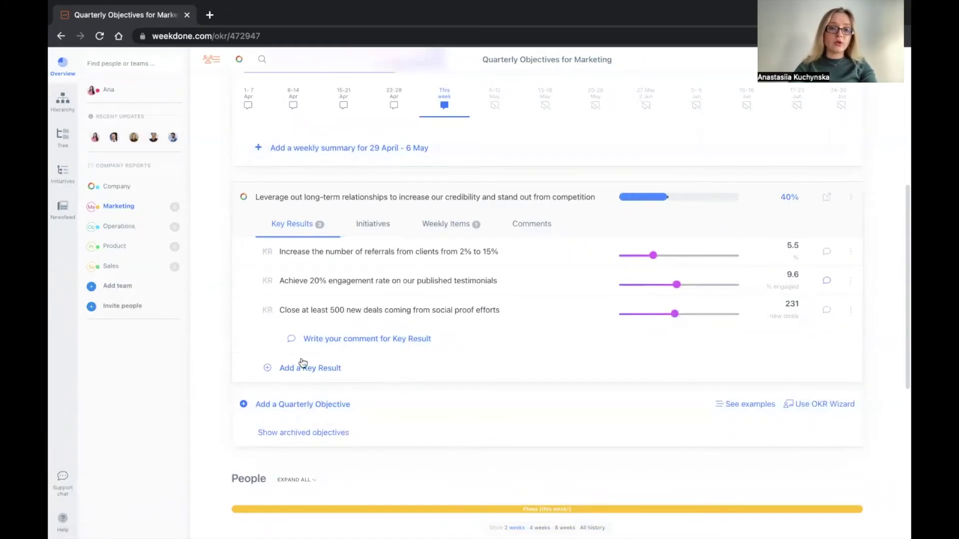
left_click(375, 253)
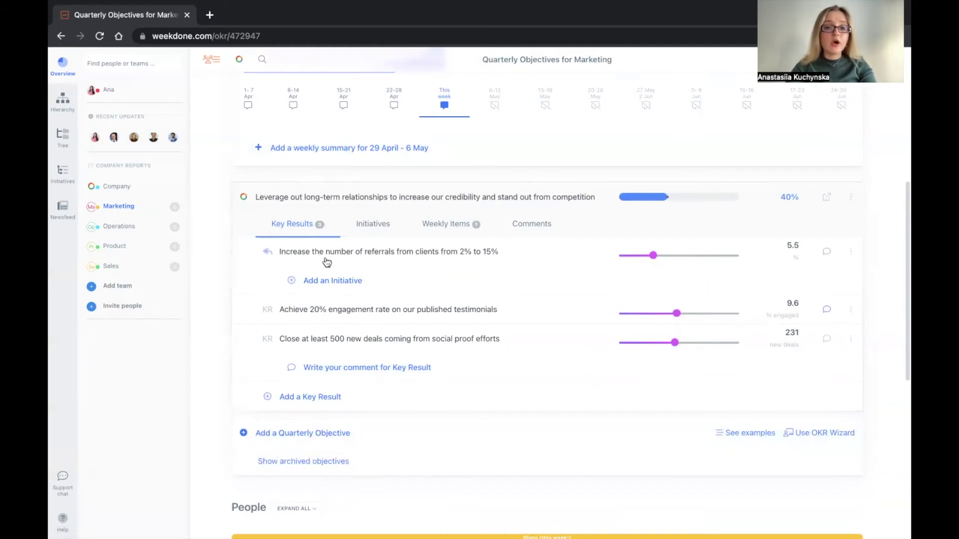
left_click(378, 229)
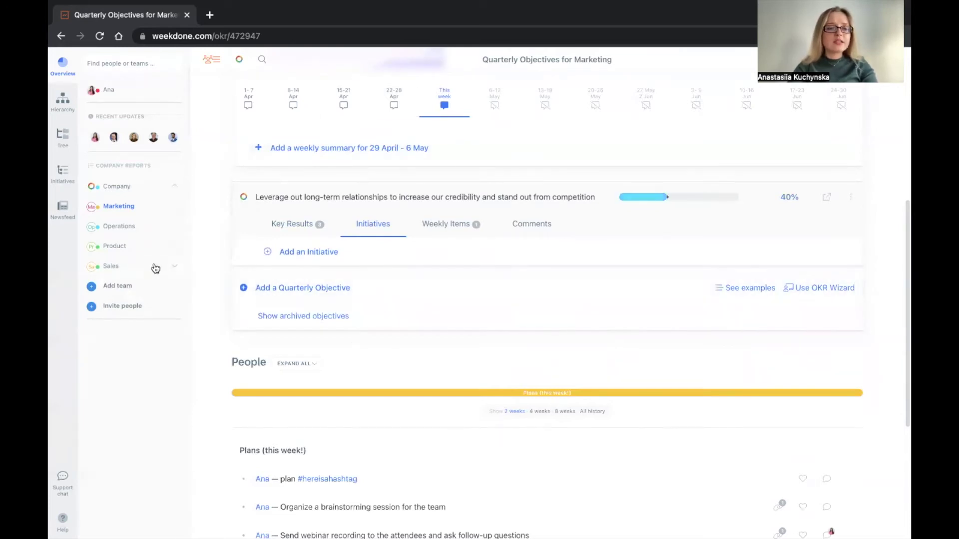
Open the Sales team's objectives and scroll to its communication objective at 27%
left_click(111, 267)
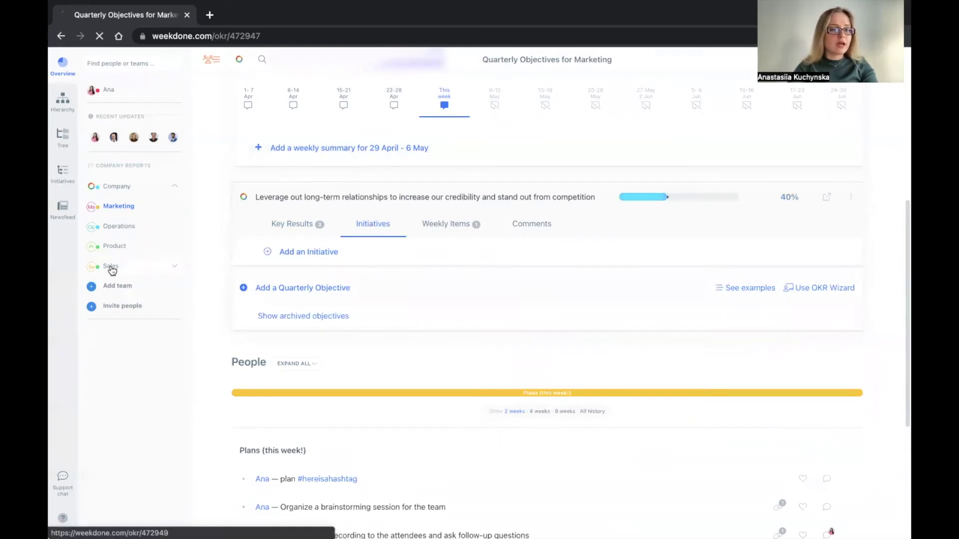
mouse_move(310, 289)
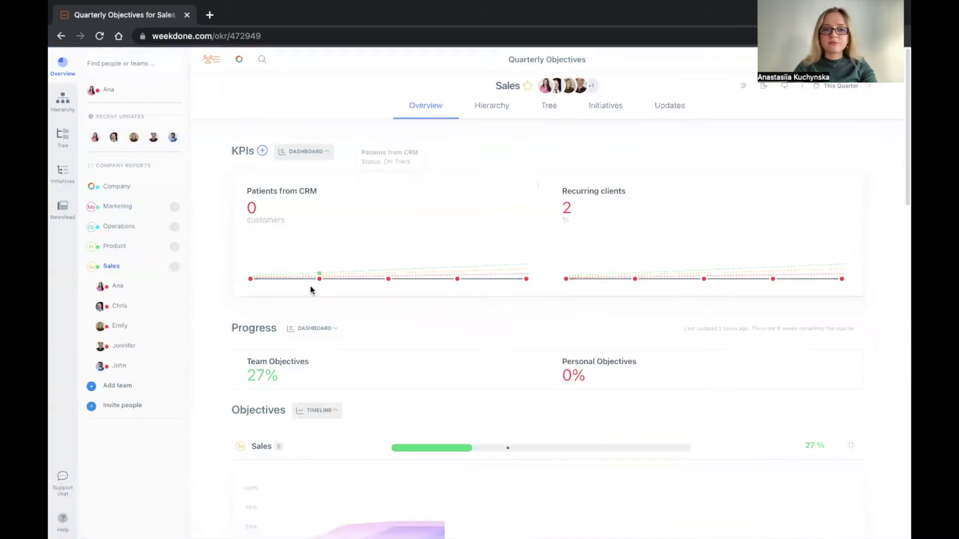
scroll(310, 289, "down", 8)
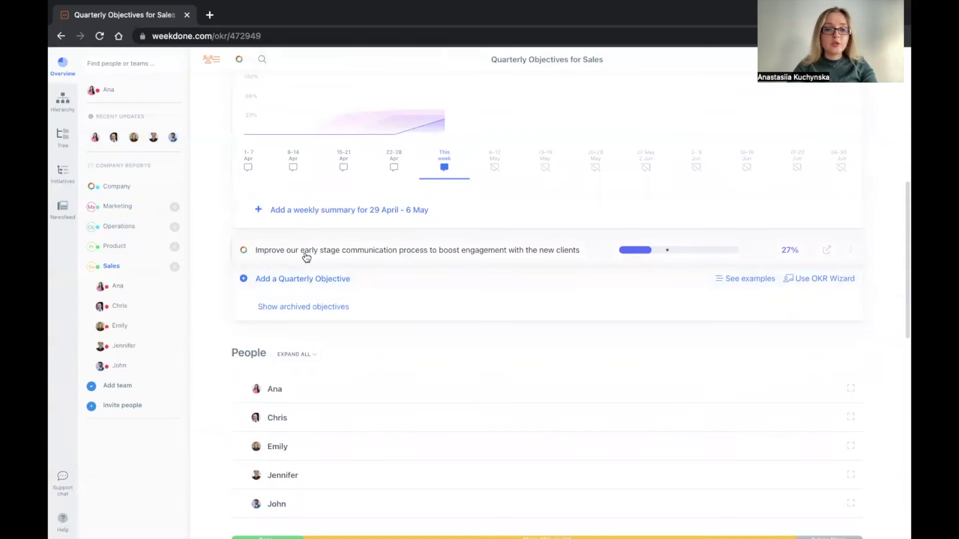
Expand the Sales objective's key results and inspect the views key result's type and target
left_click(437, 257)
scroll(437, 257, "down", 2)
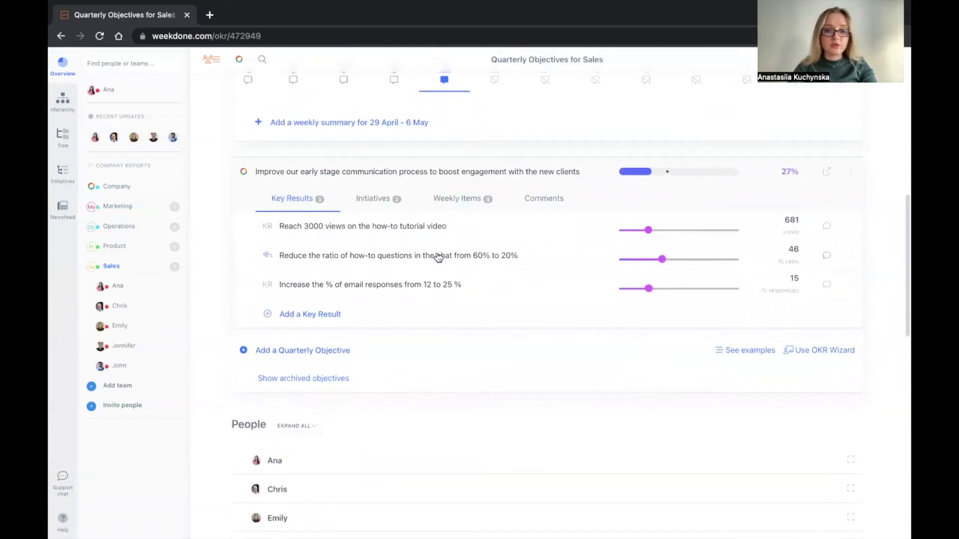
left_click(784, 239)
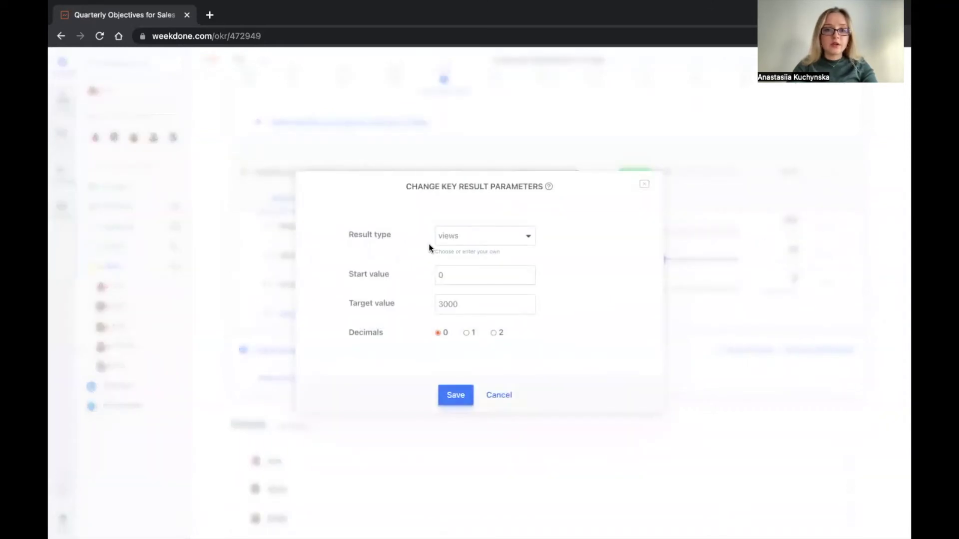
left_click(449, 238)
left_click(440, 304)
left_click(644, 188)
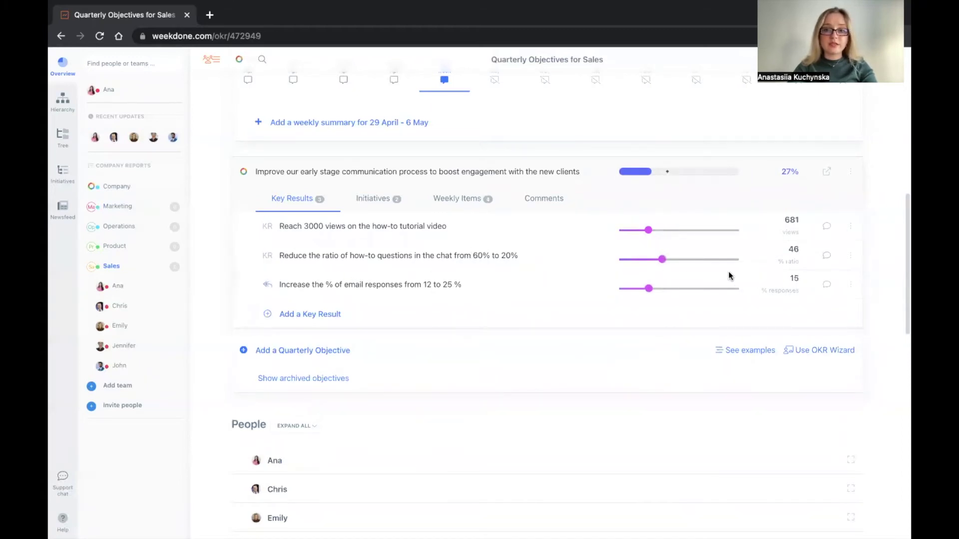
Re-save the ratio key result, then give email responses start 12 and target 25 %
left_click(788, 271)
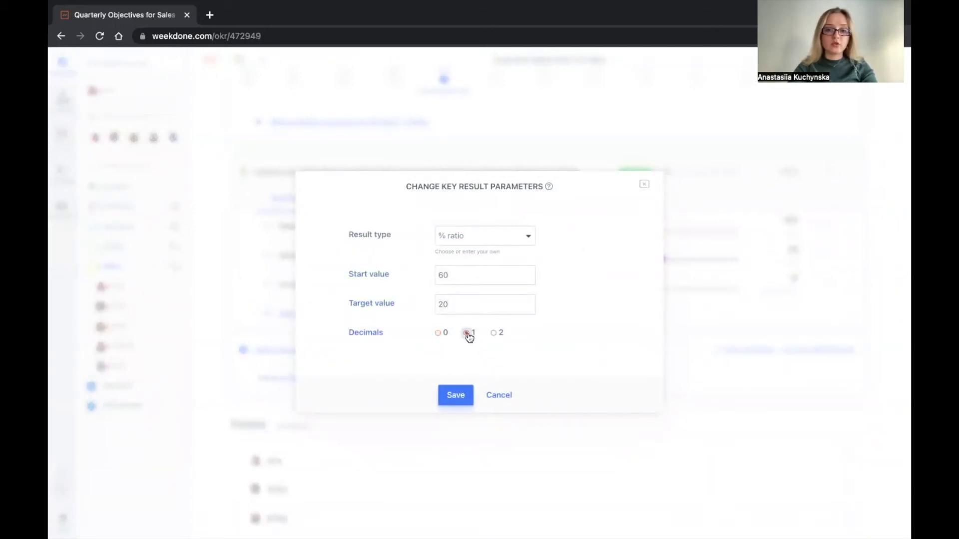
left_click(455, 395)
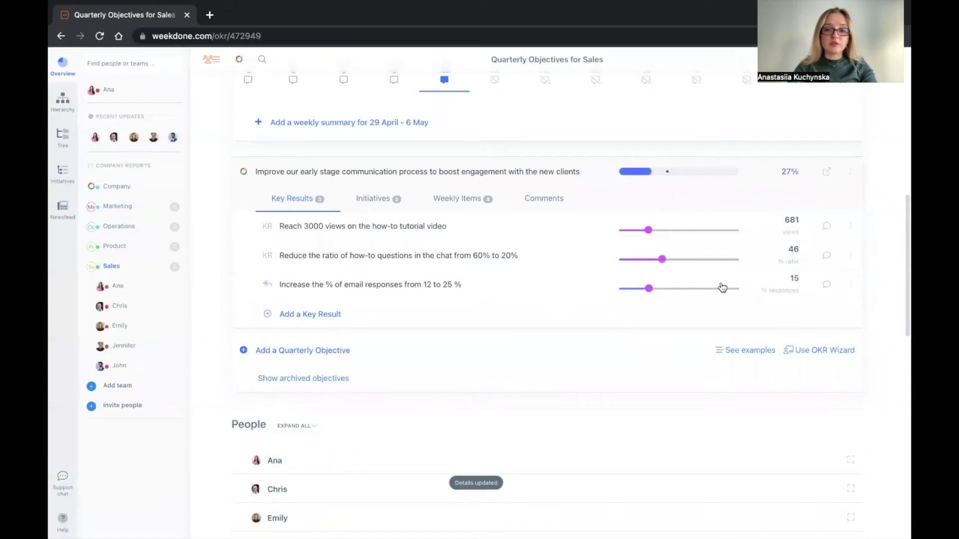
left_click(784, 290)
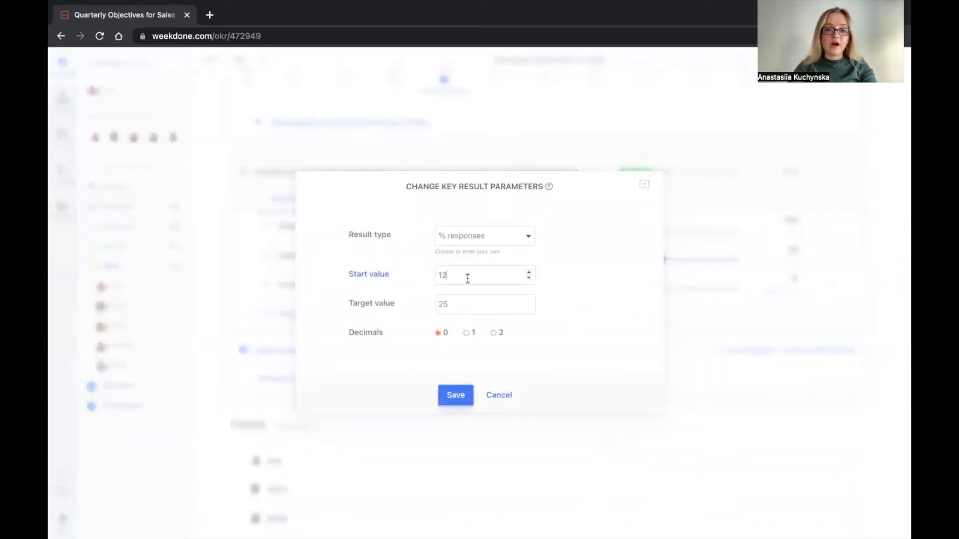
left_click(456, 395)
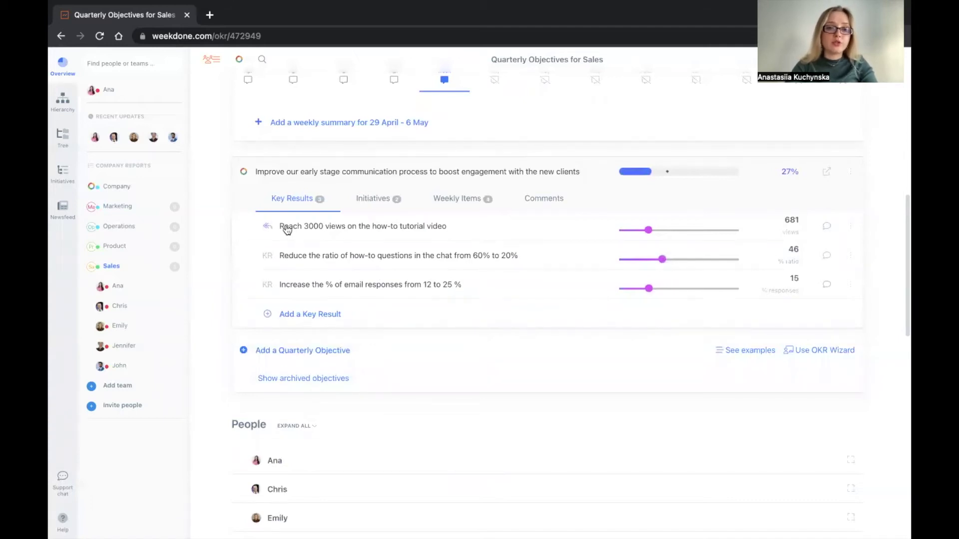
Make the client-feedback initiative a 'steps' measure at 2 steps, keeping it below the script initiative
left_click(370, 234)
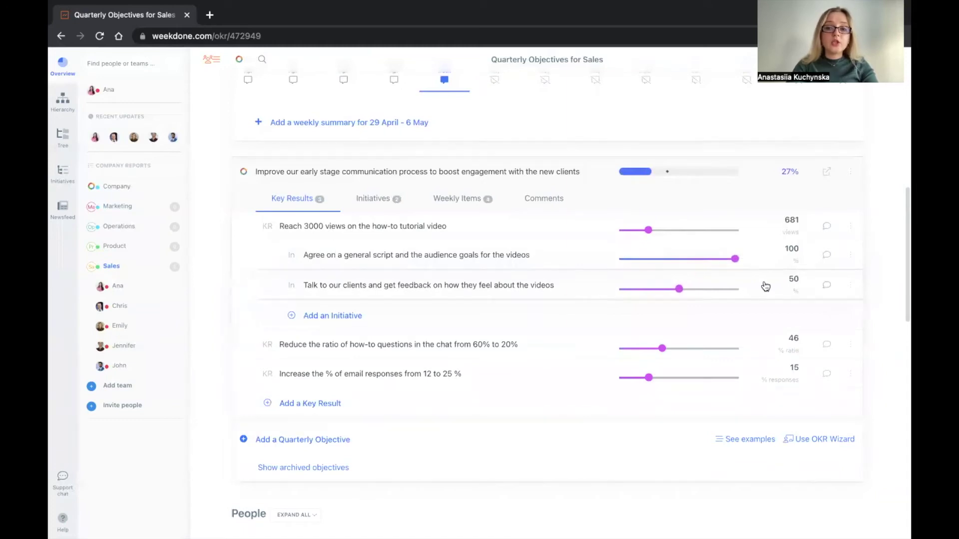
left_click(783, 294)
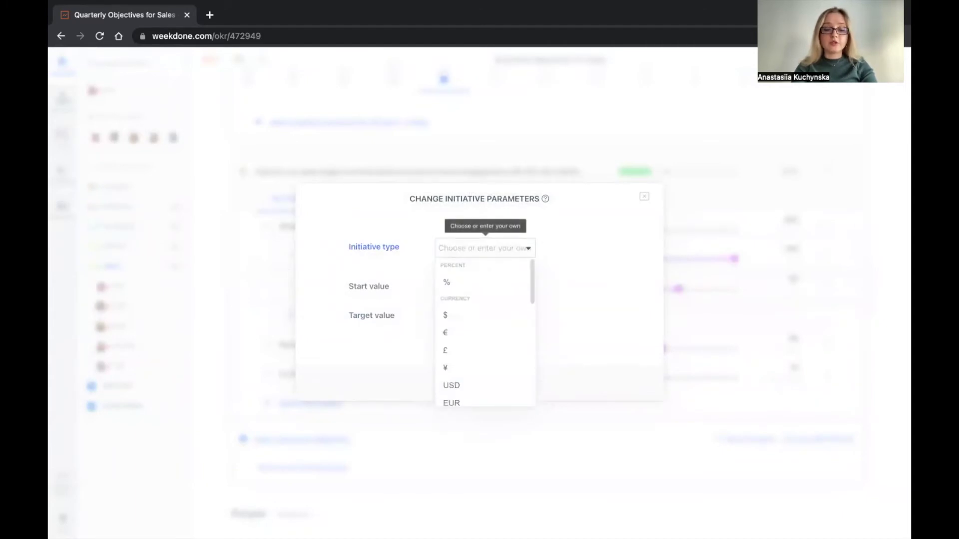
type("steps")
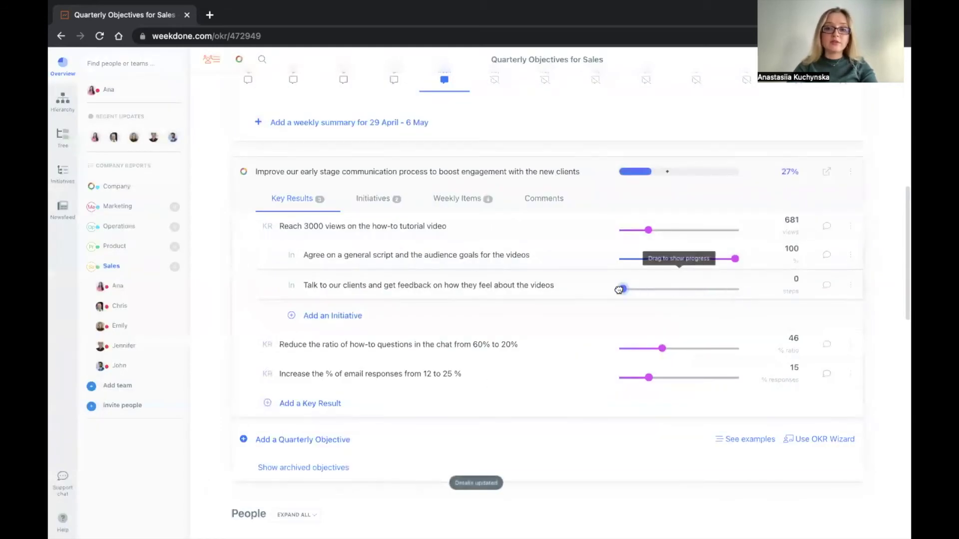
left_click(647, 289)
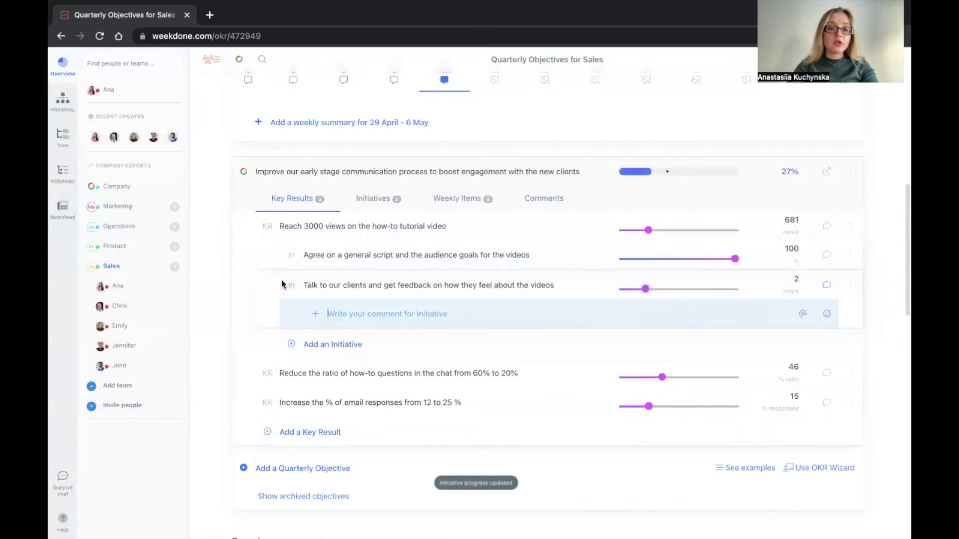
left_click_drag(290, 285, 290, 255)
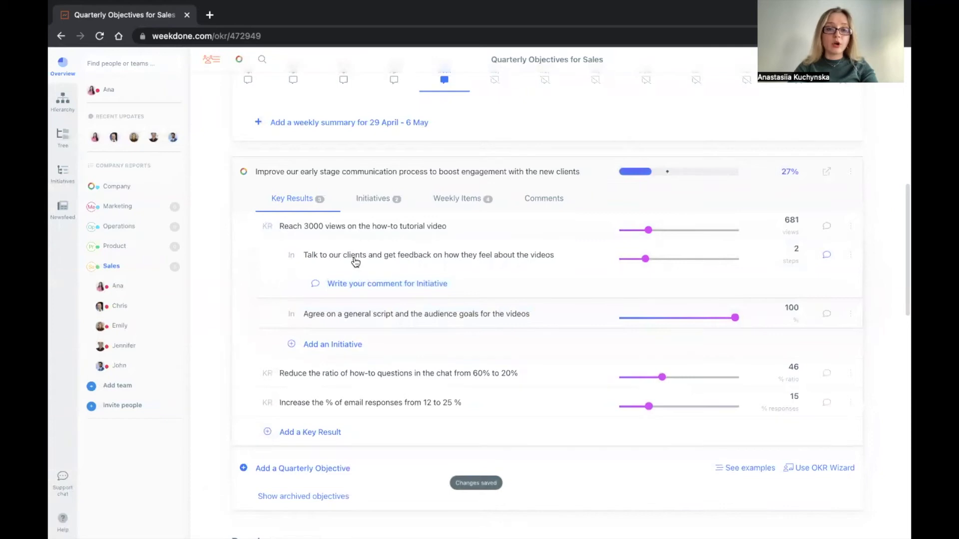
left_click(355, 261)
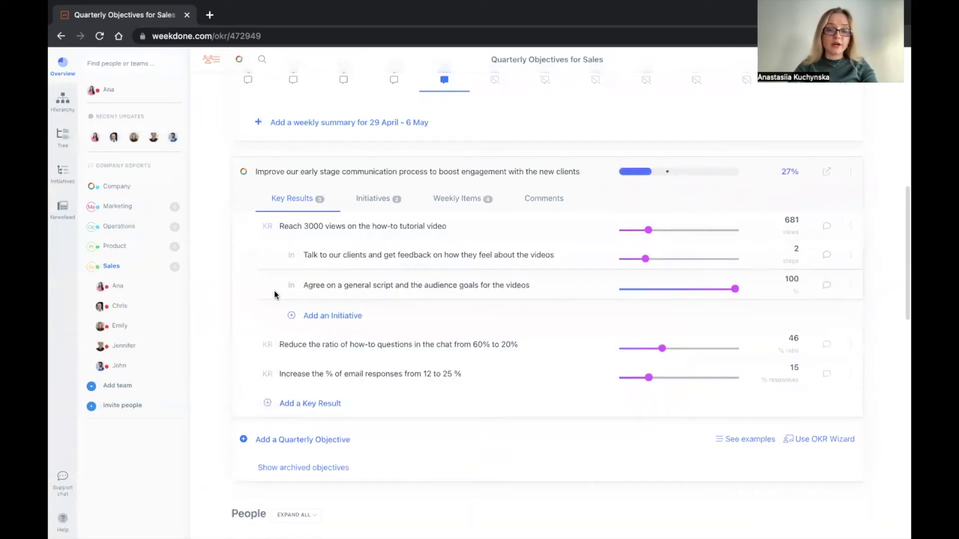
left_click_drag(308, 251, 286, 274)
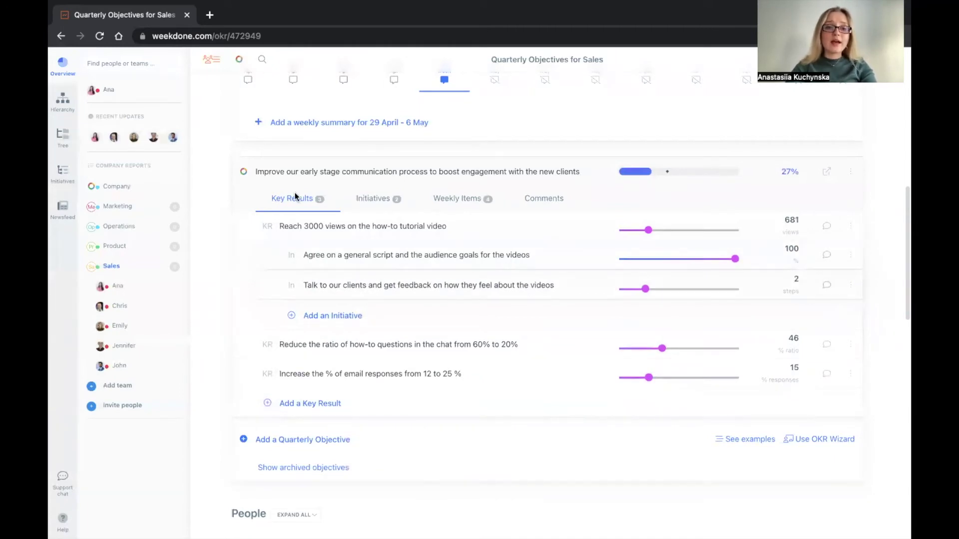
Drag the shared-folder initiative's slider to 40, then switch to the objective's Weekly Items
left_click(313, 227)
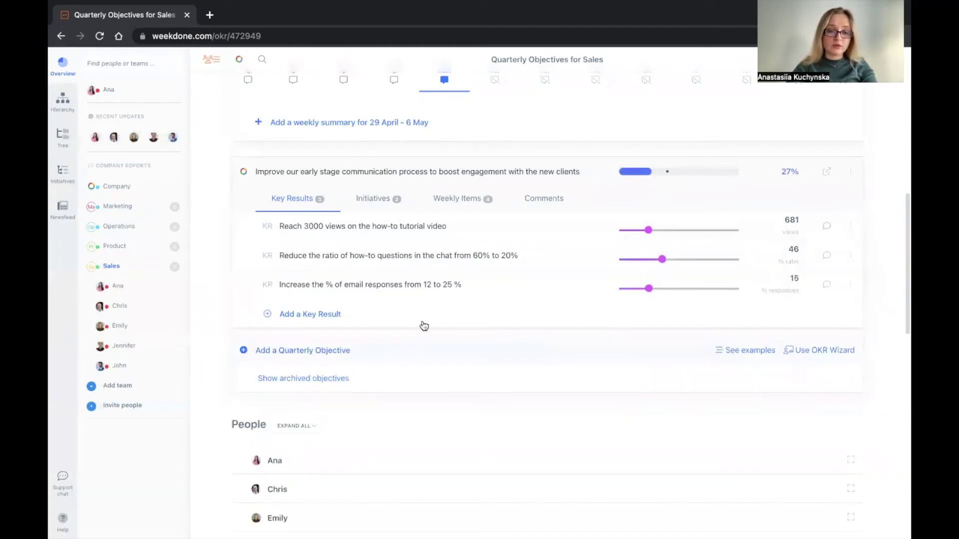
left_click(379, 204)
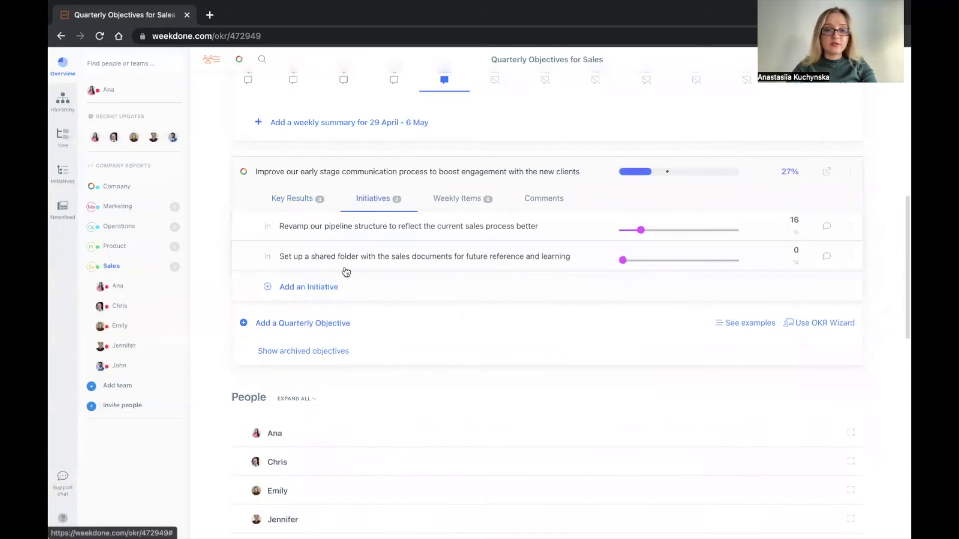
left_click_drag(622, 260, 667, 260)
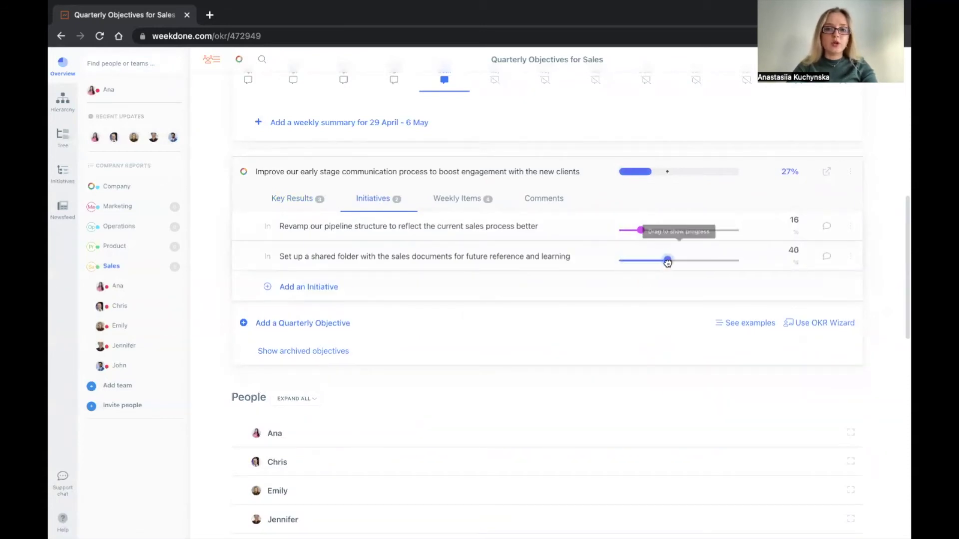
left_click(287, 198)
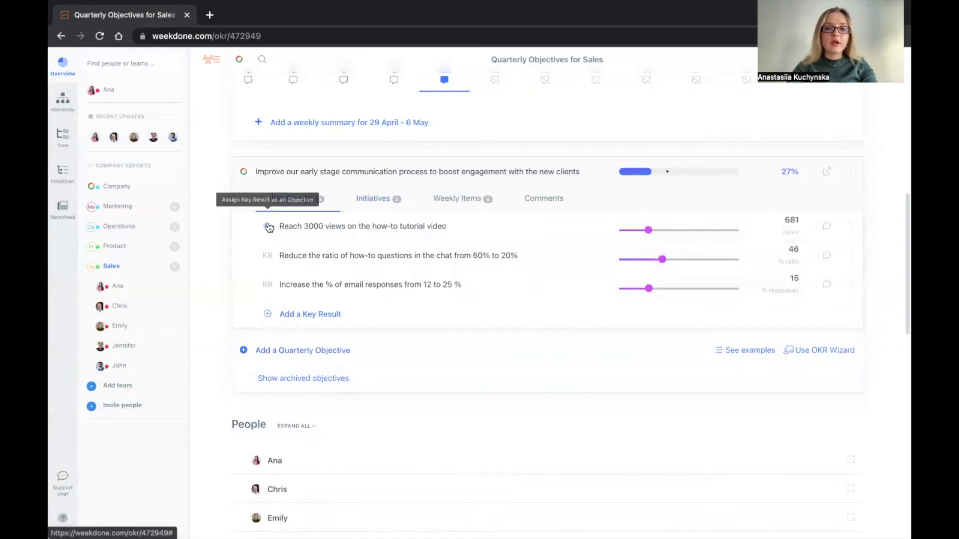
left_click(471, 199)
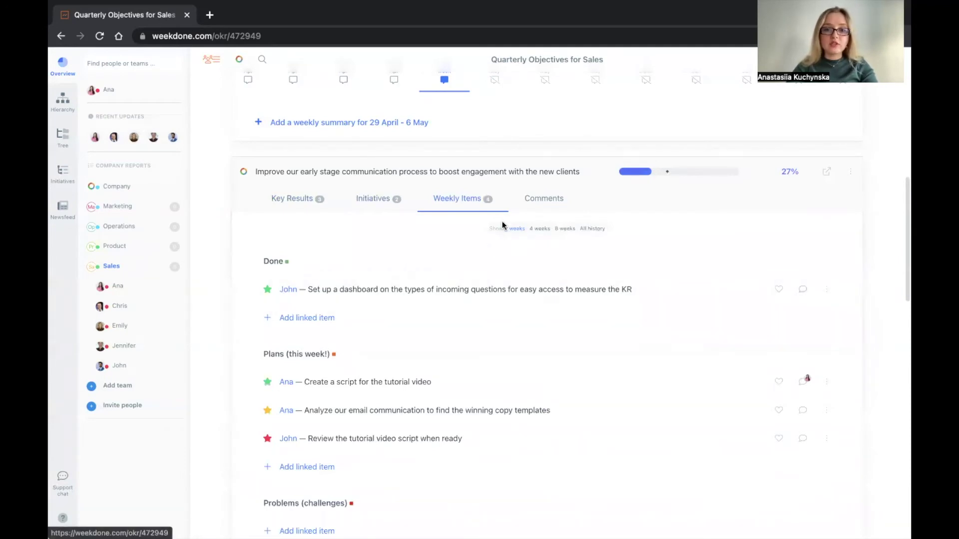
scroll(509, 219, "up", 5)
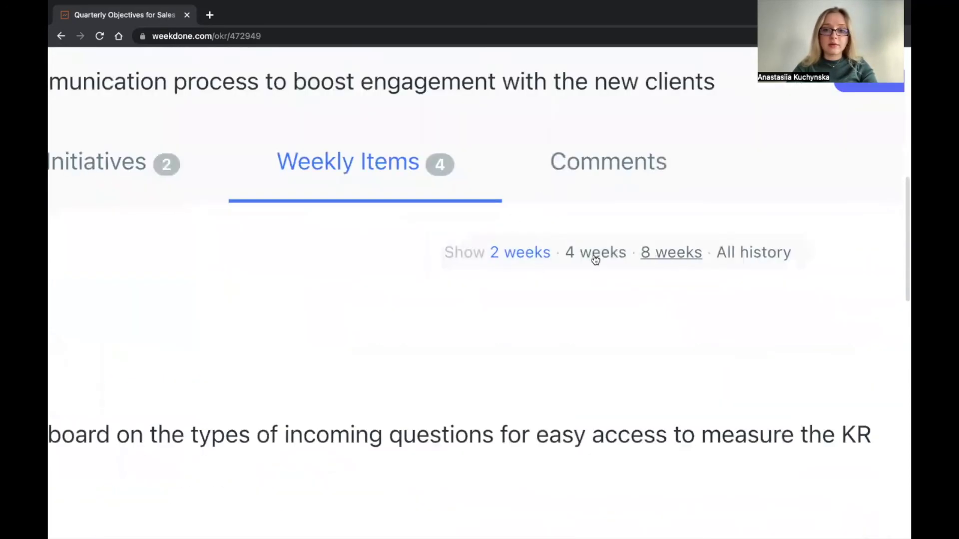
scroll(528, 313, "down", 5)
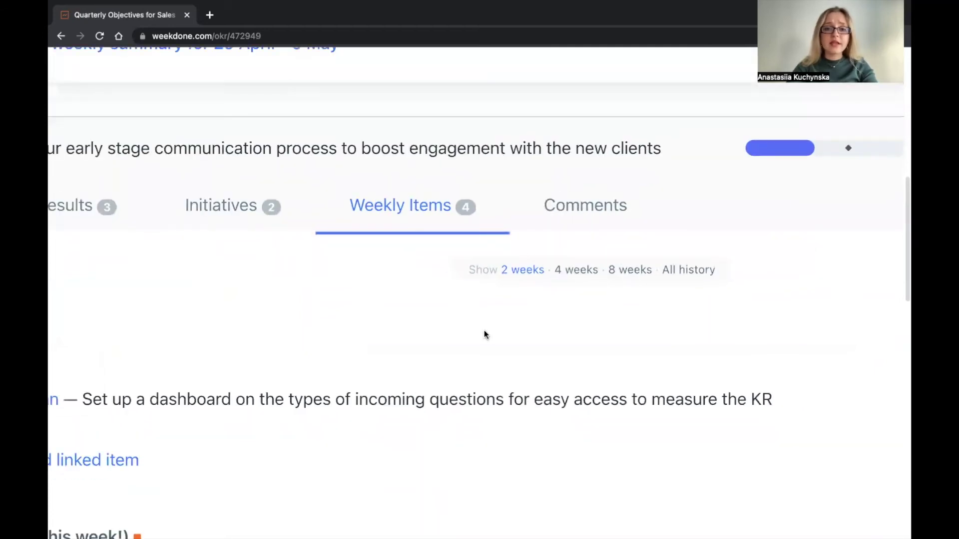
scroll(484, 330, "down", 5)
scroll(227, 369, "down", 2)
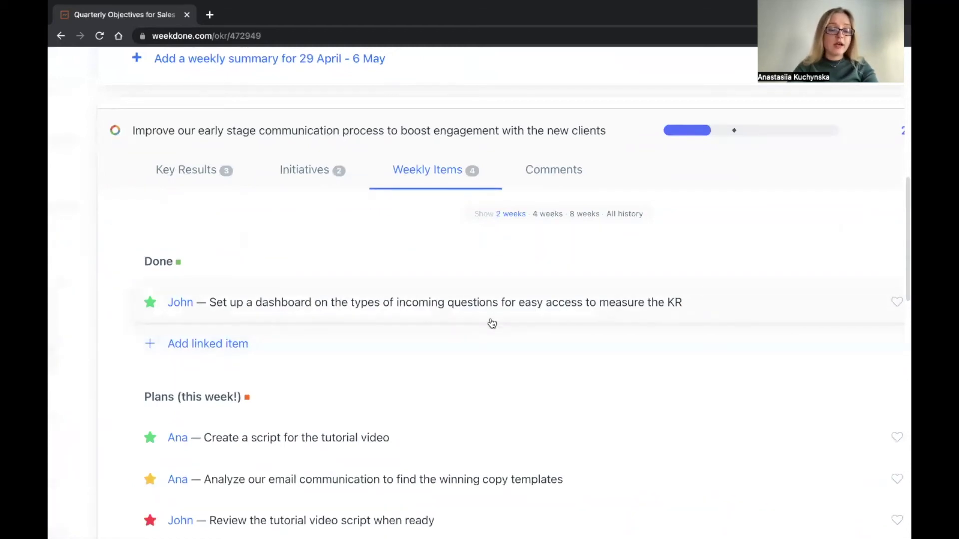
key("ctrl+0")
scroll(492, 323, "down", 2)
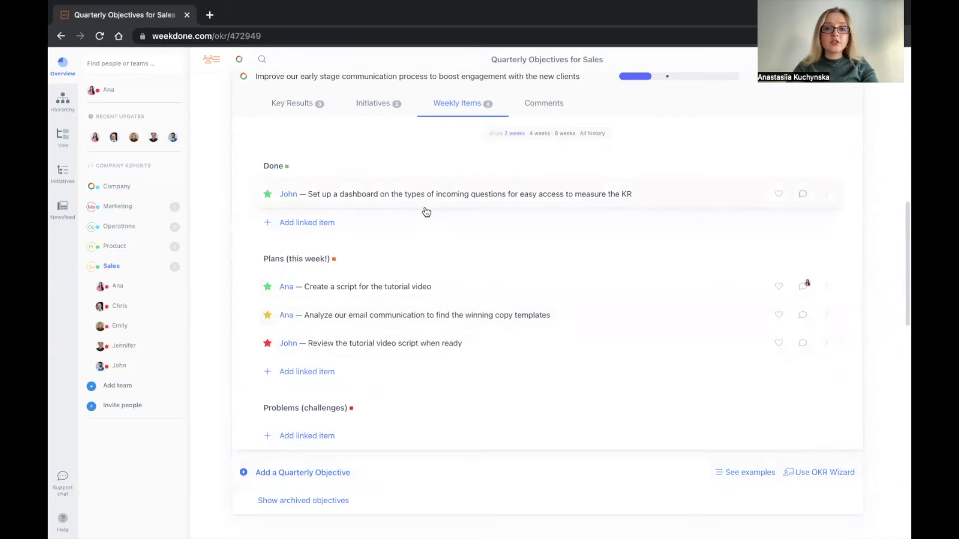
scroll(425, 211, "up", 2)
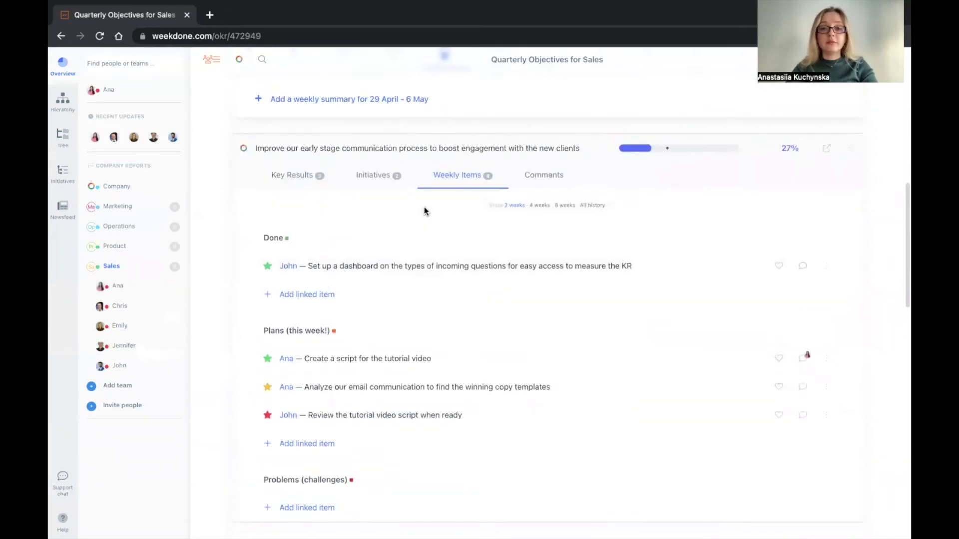
scroll(423, 210, "up", 2)
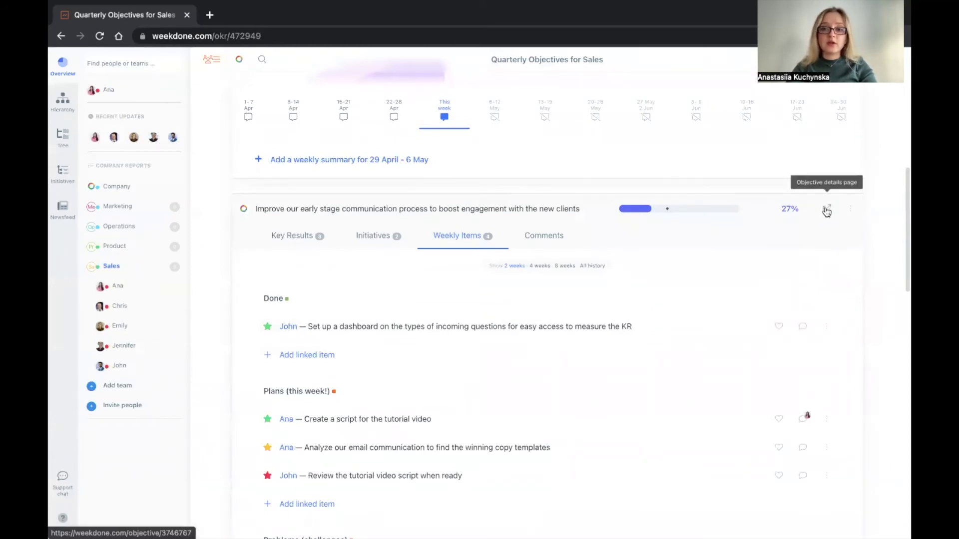
scroll(824, 209, "up", 3, "ctrl")
scroll(826, 211, "up", 1, "ctrl")
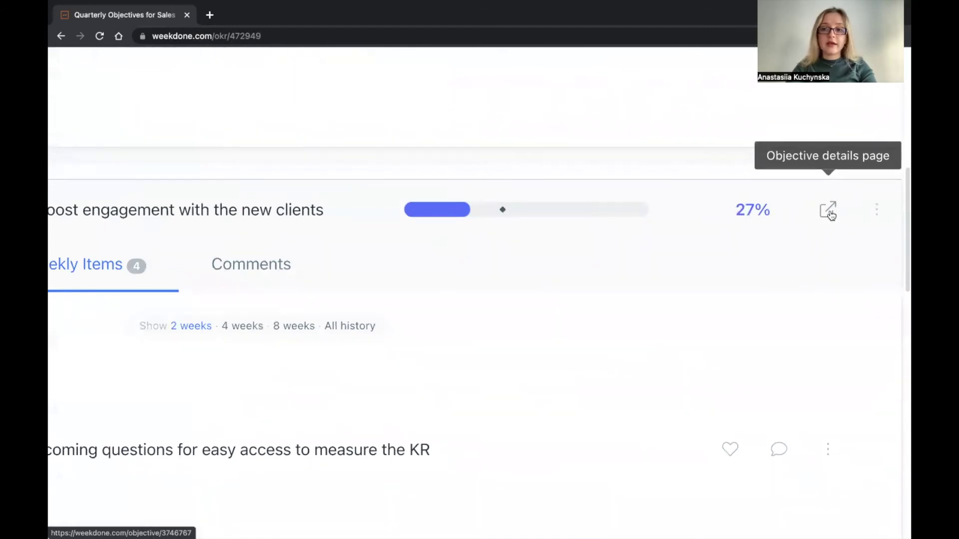
scroll(814, 239, "down", 2, "ctrl")
scroll(814, 241, "down", 3, "ctrl")
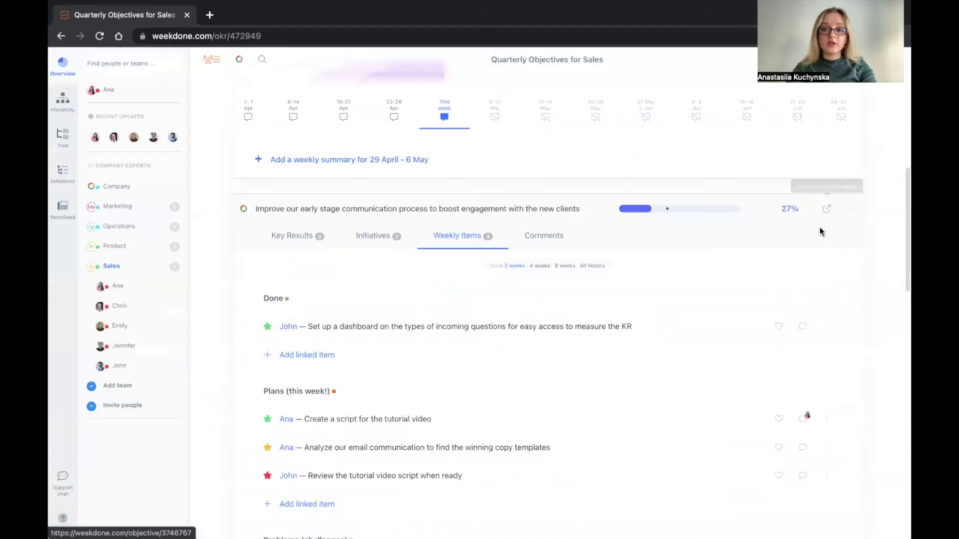
Open the Sales communication objective's details page, showing it on track at 27%
left_click(826, 215)
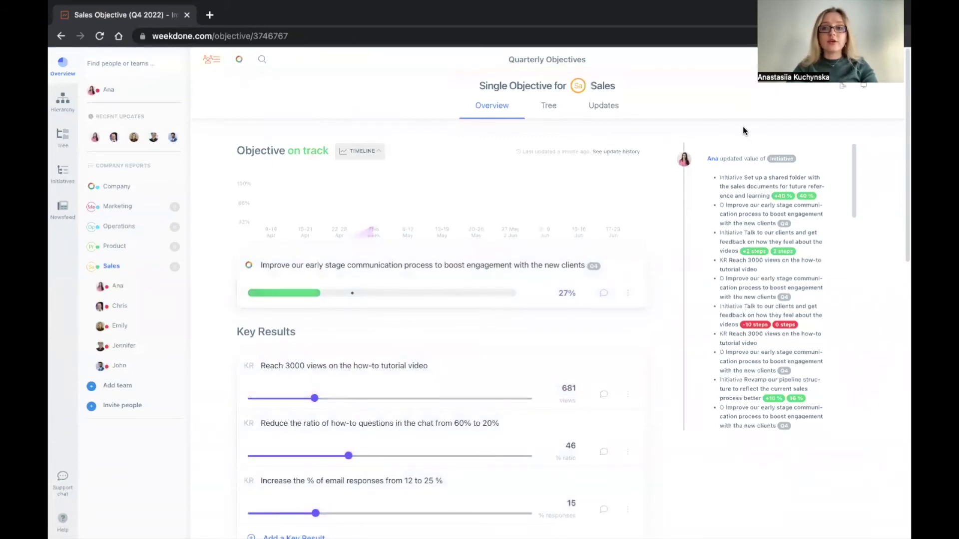
scroll(742, 128, "up", 5, "ctrl")
scroll(667, 204, "right", 5)
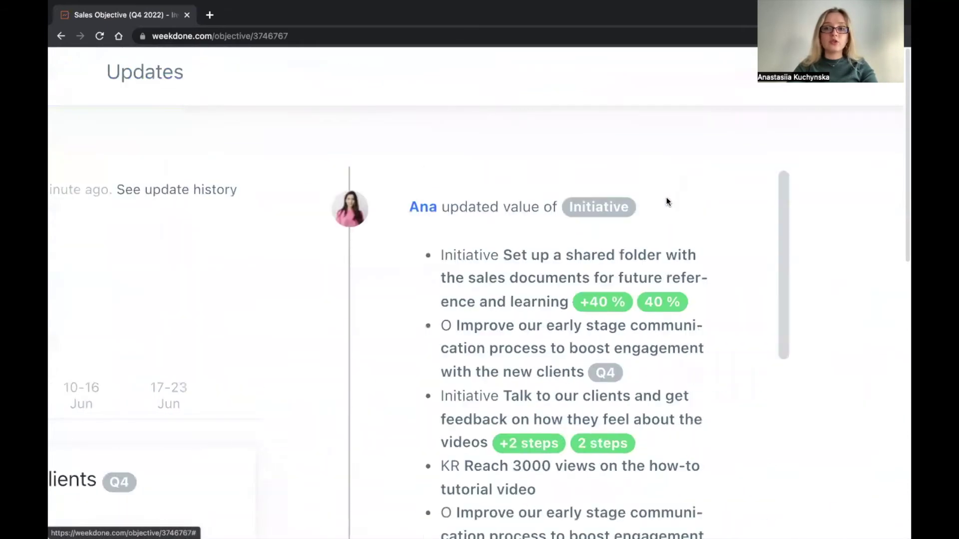
scroll(699, 140, "up", 3)
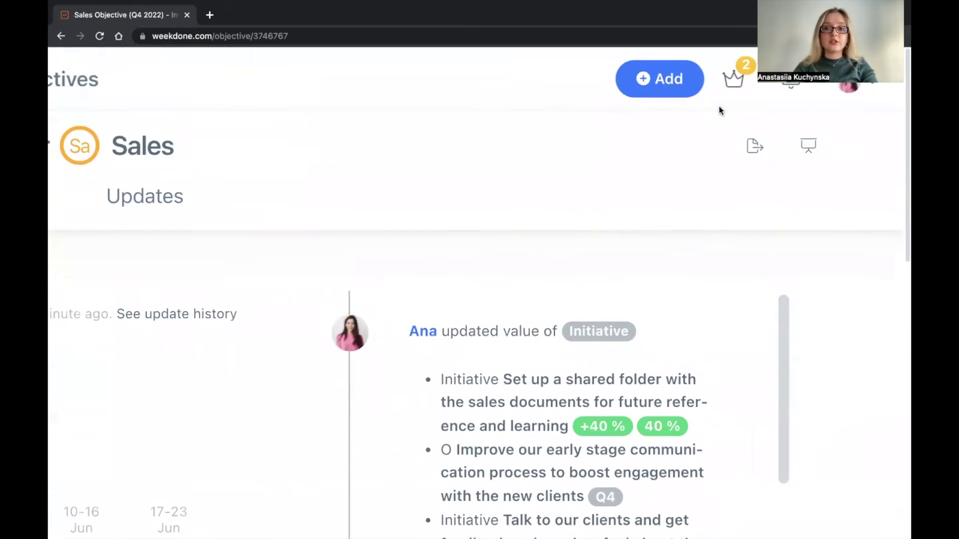
Present the objective in meeting view and scroll down to its key results
left_click(812, 148)
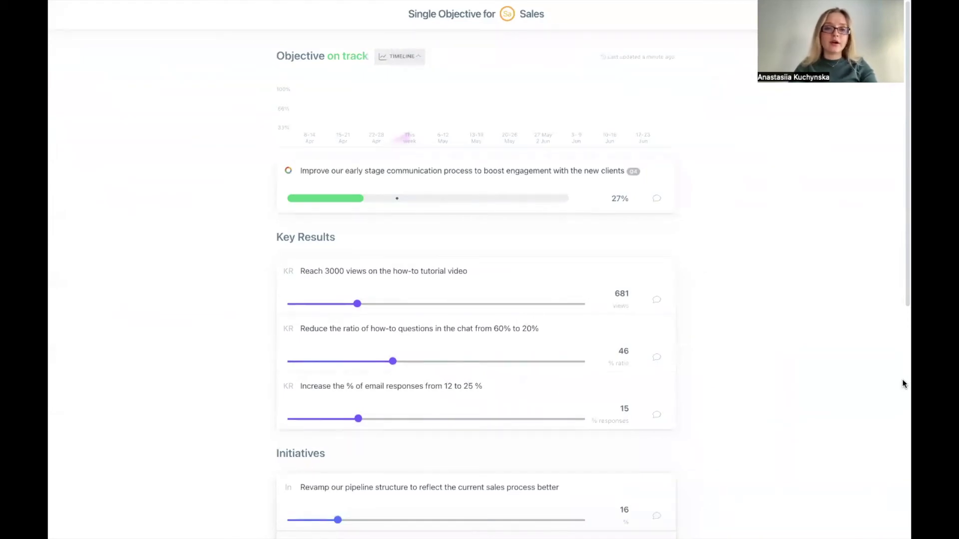
scroll(759, 372, "down", 1)
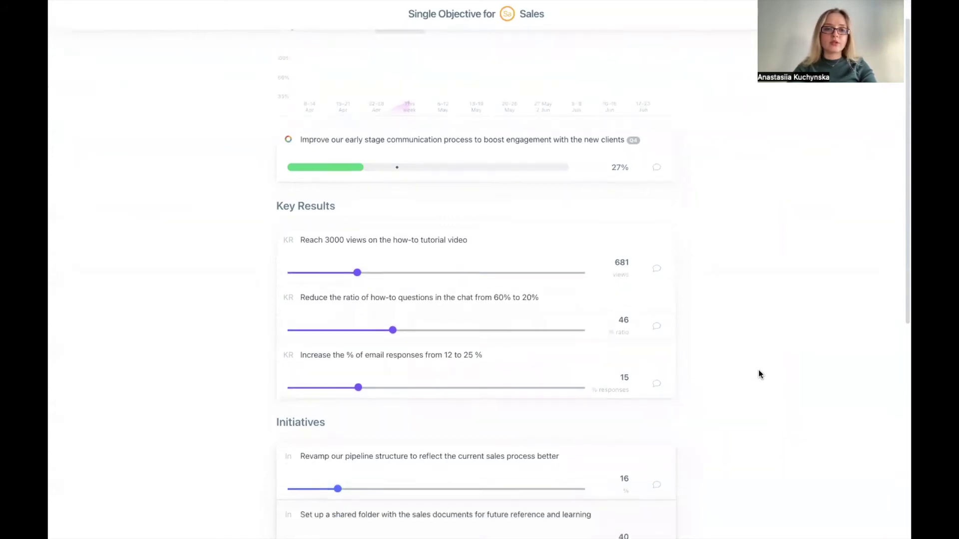
scroll(752, 367, "down", 2)
scroll(344, 156, "down", 1)
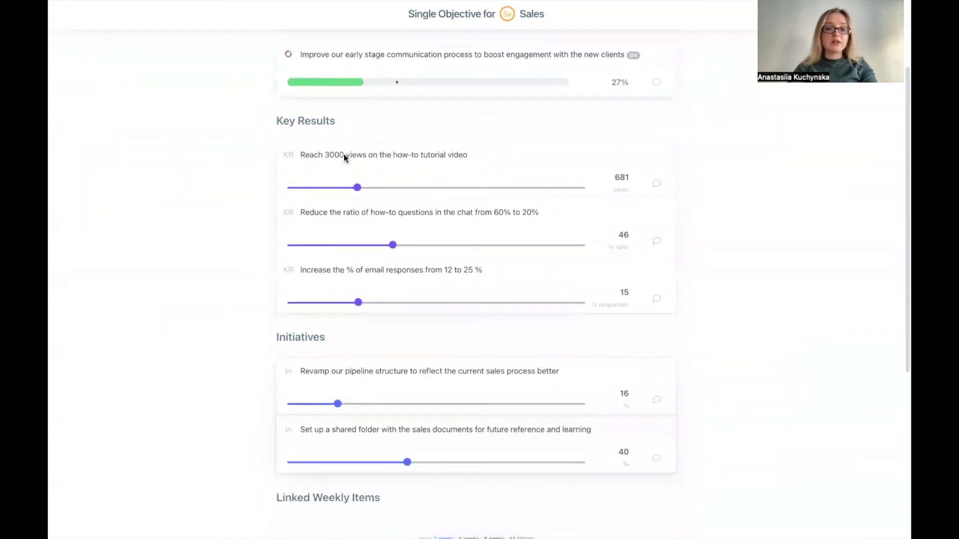
Expand the tutorial-video key result's initiatives, review linked weekly items, then go full screen to reveal the sidebar
left_click(394, 163)
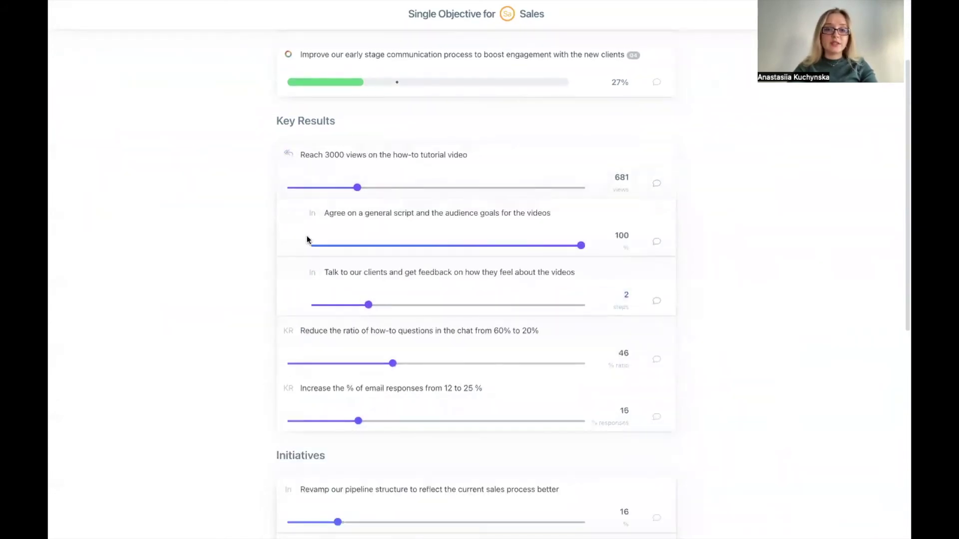
scroll(441, 188, "down", 5)
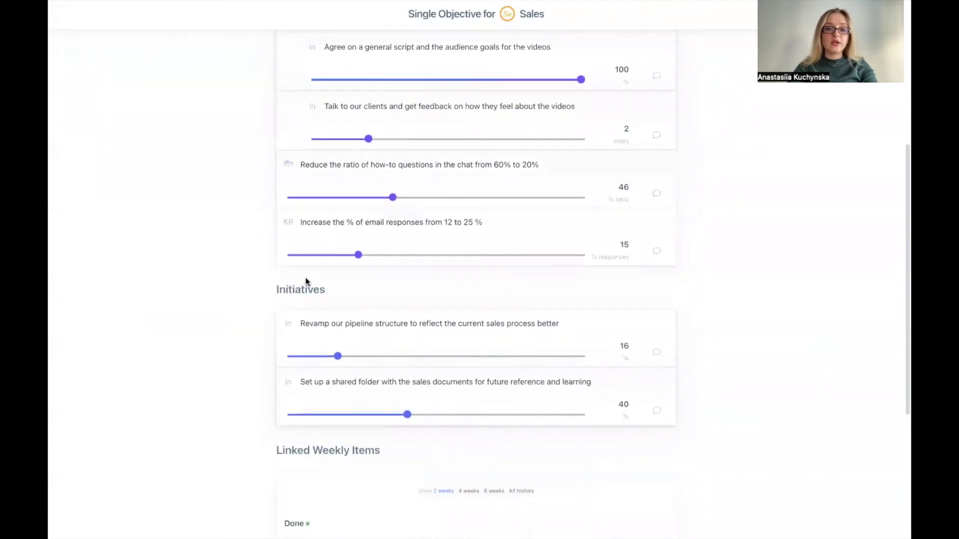
scroll(301, 382, "down", 1)
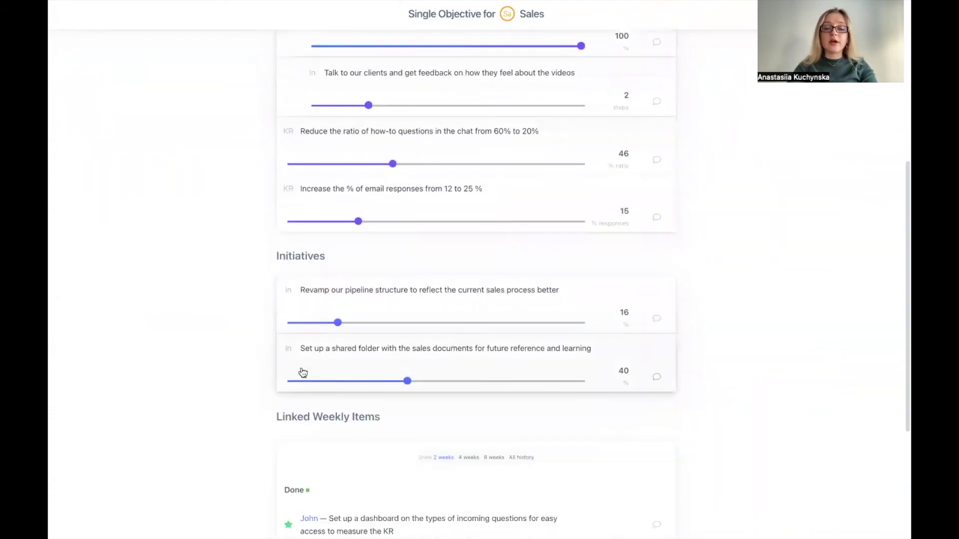
scroll(302, 372, "down", 6)
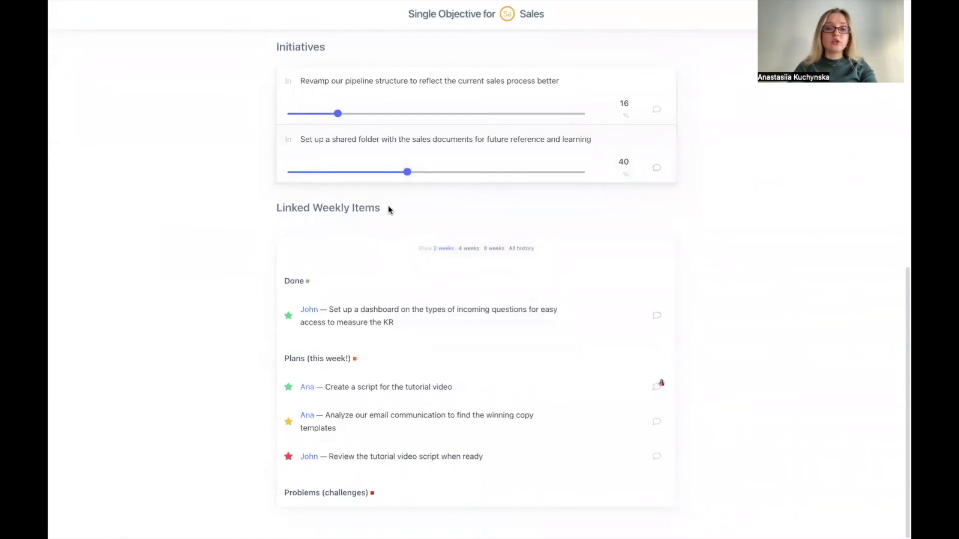
scroll(404, 334, "up", 4)
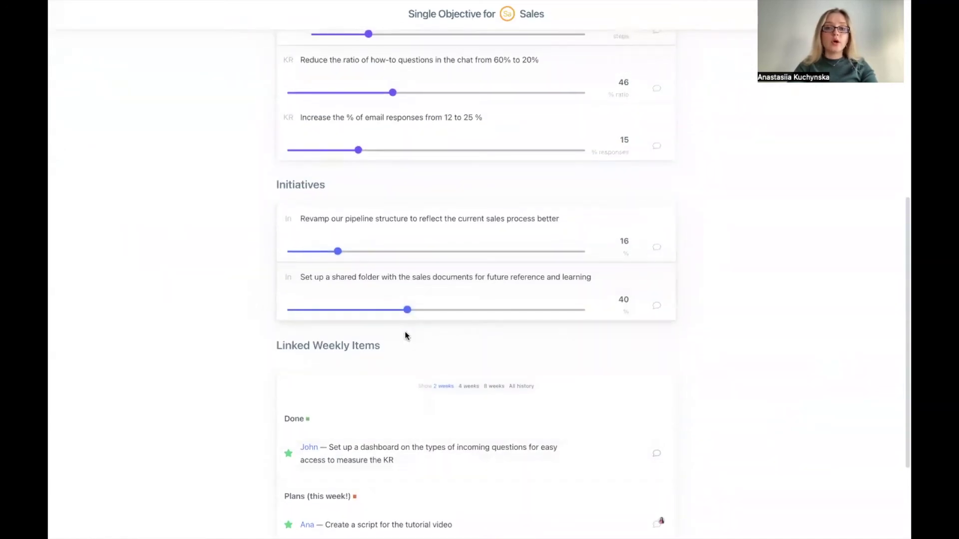
scroll(322, 272, "up", 7)
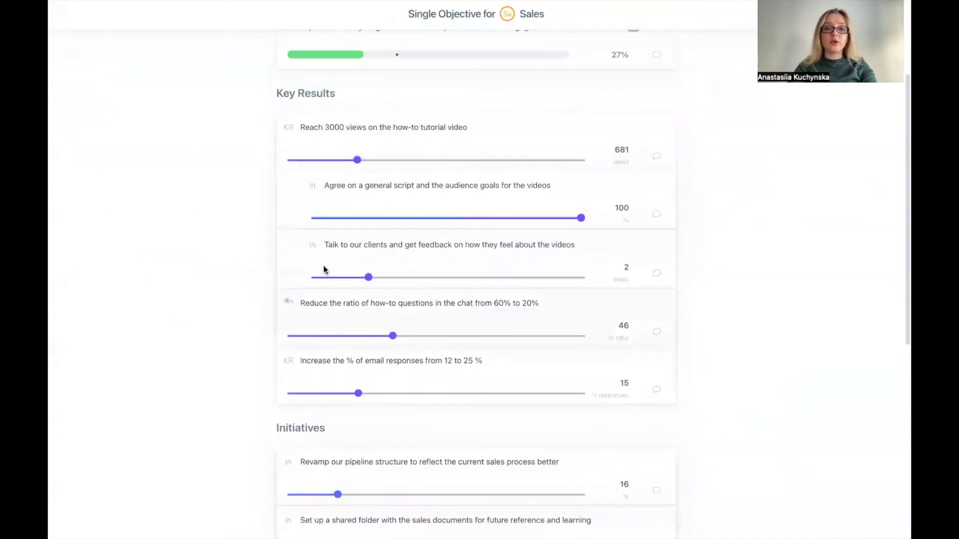
scroll(588, 250, "up", 4)
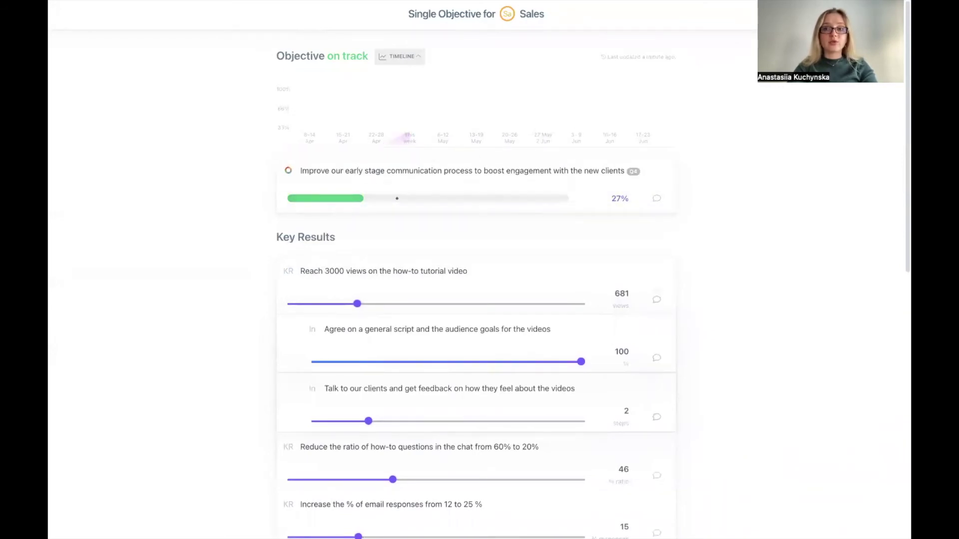
key("ctrl+super+f")
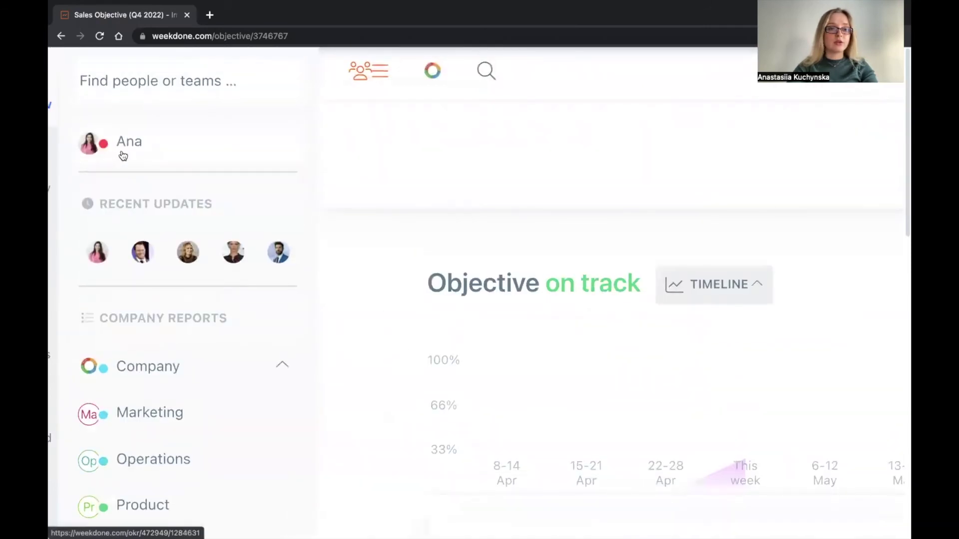
Open a Sales team member's weekly report, scroll its sections and start a Lessons Learned entry
left_click(122, 154)
mouse_move(291, 242)
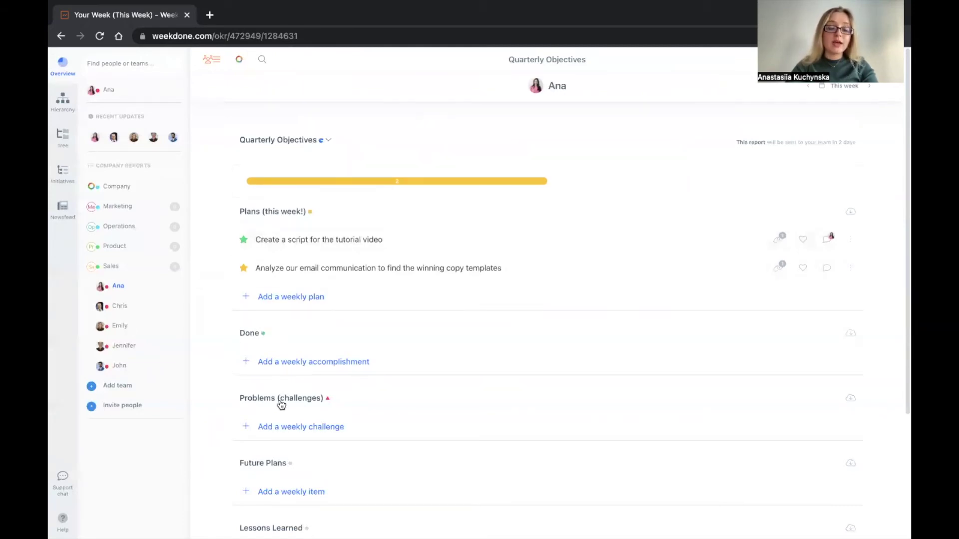
scroll(281, 405, "down", 3)
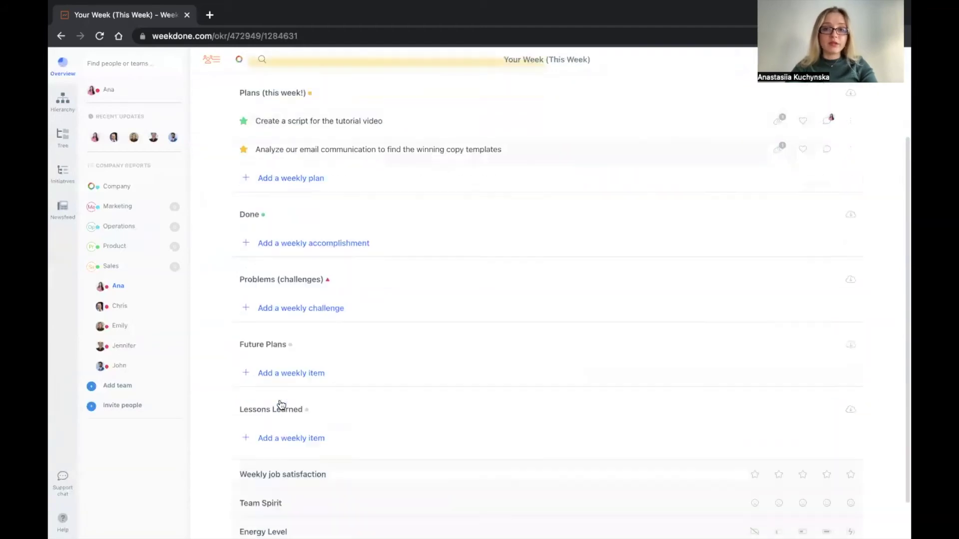
scroll(257, 349, "down", 1)
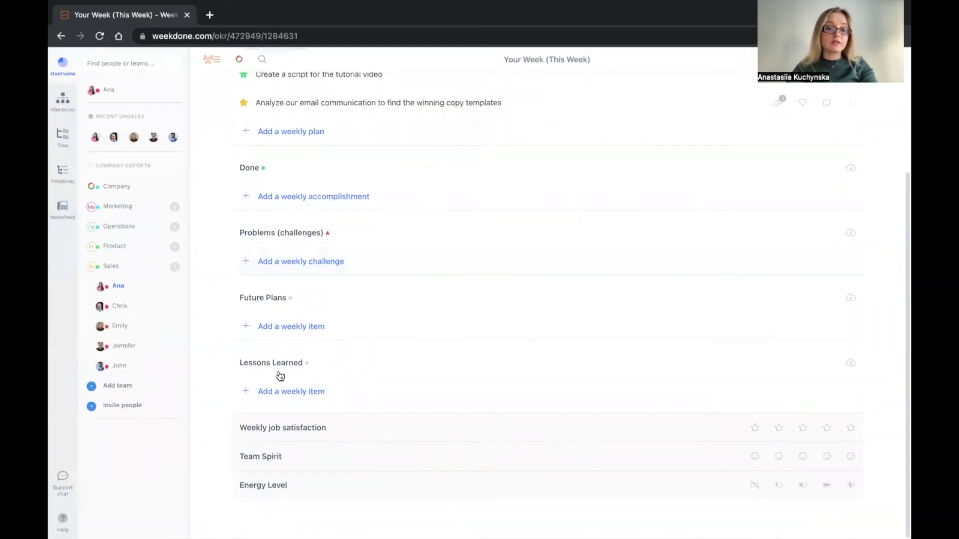
left_click(326, 398)
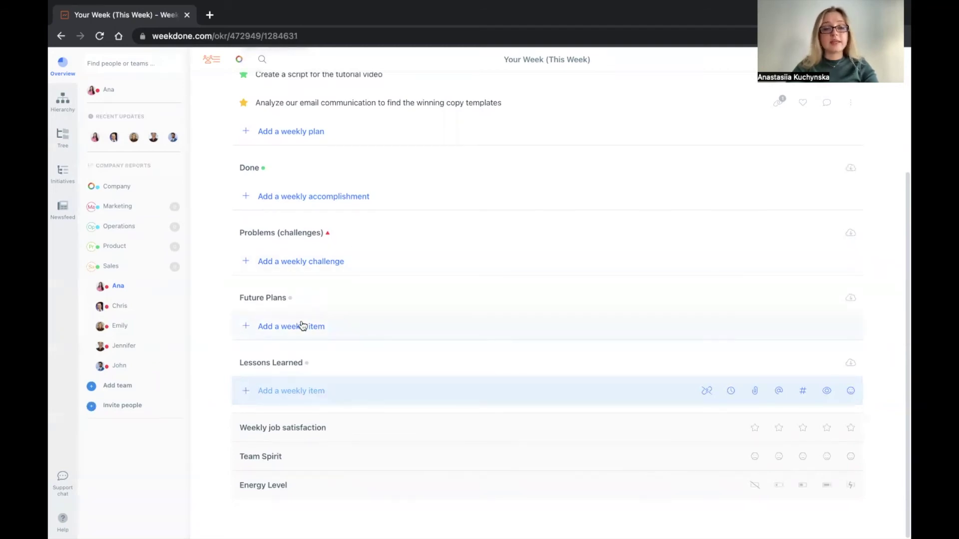
scroll(303, 326, "up", 3)
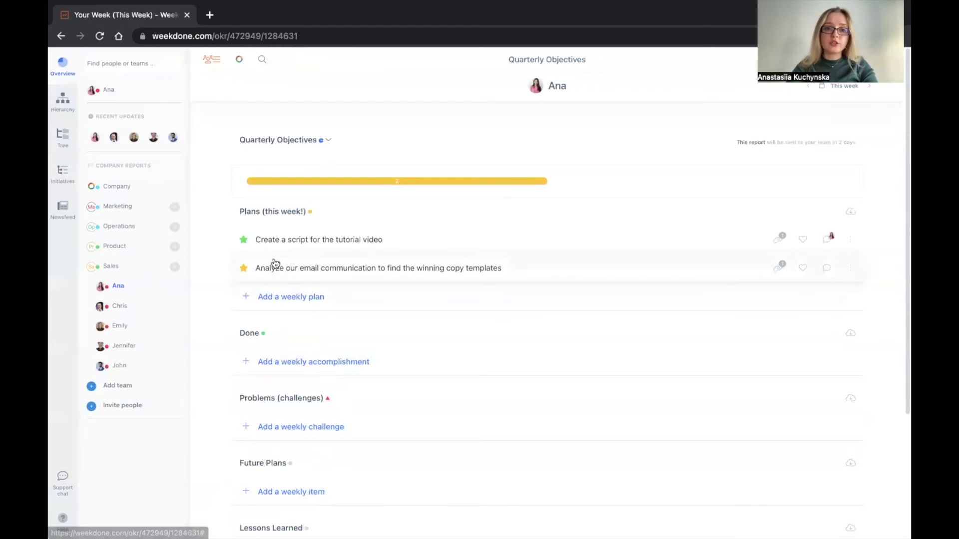
mouse_move(392, 250)
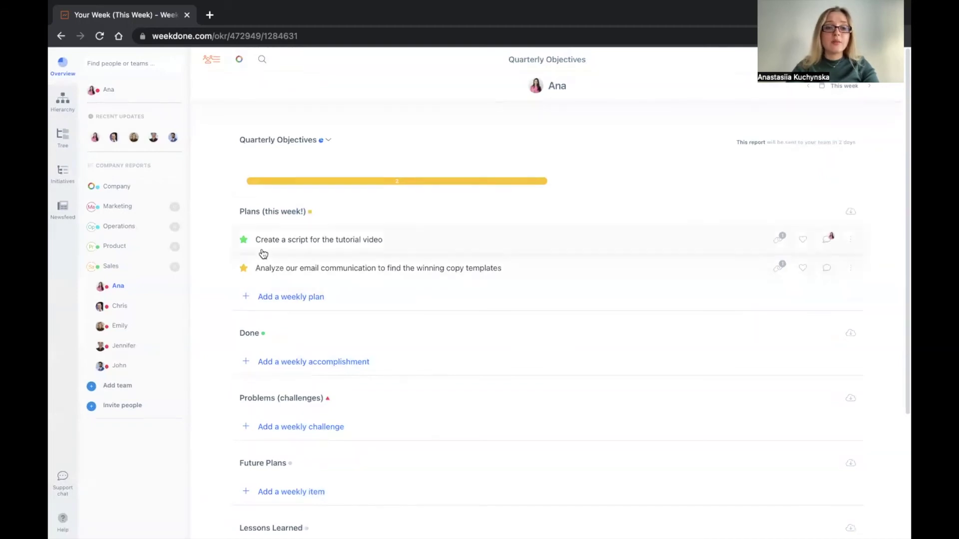
scroll(264, 254, "up", 5)
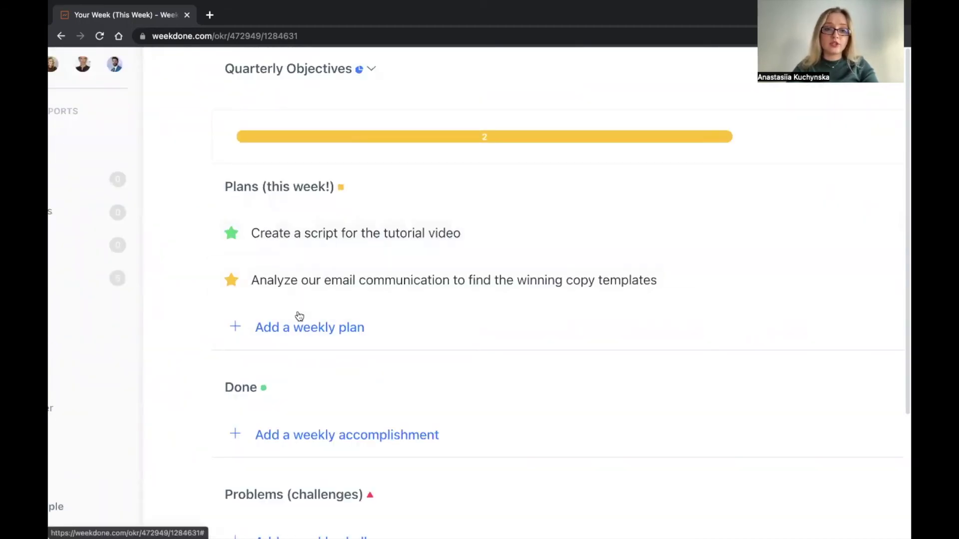
scroll(419, 253, "down", 5)
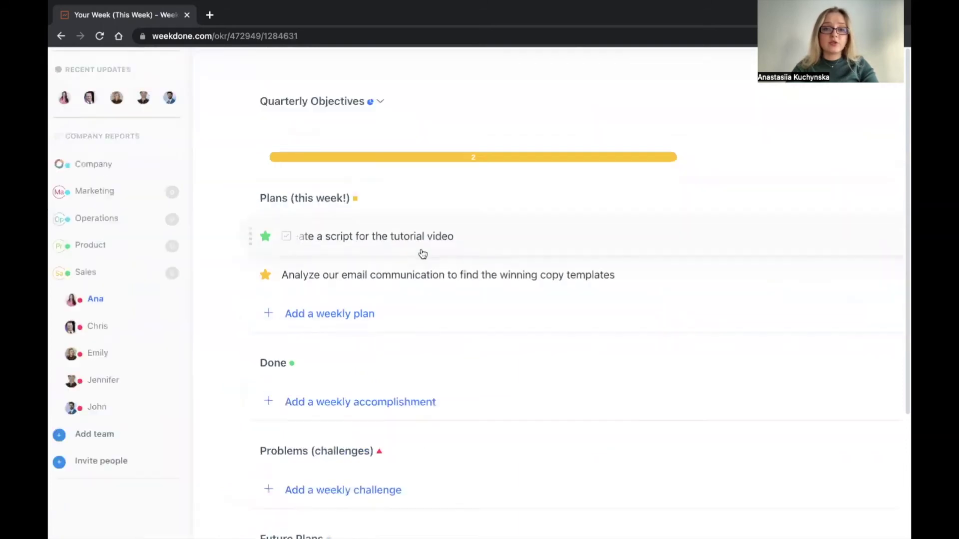
scroll(423, 254, "down", 3)
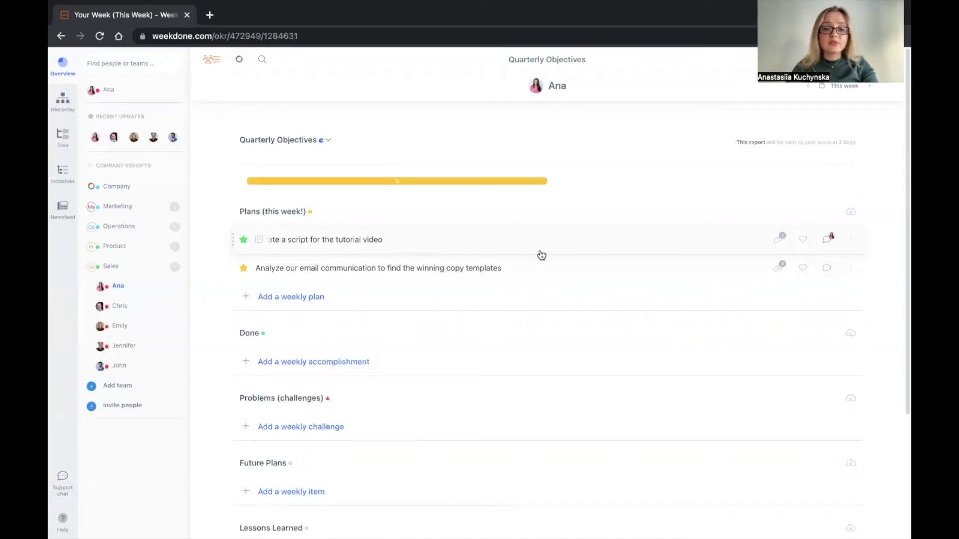
left_click(777, 242)
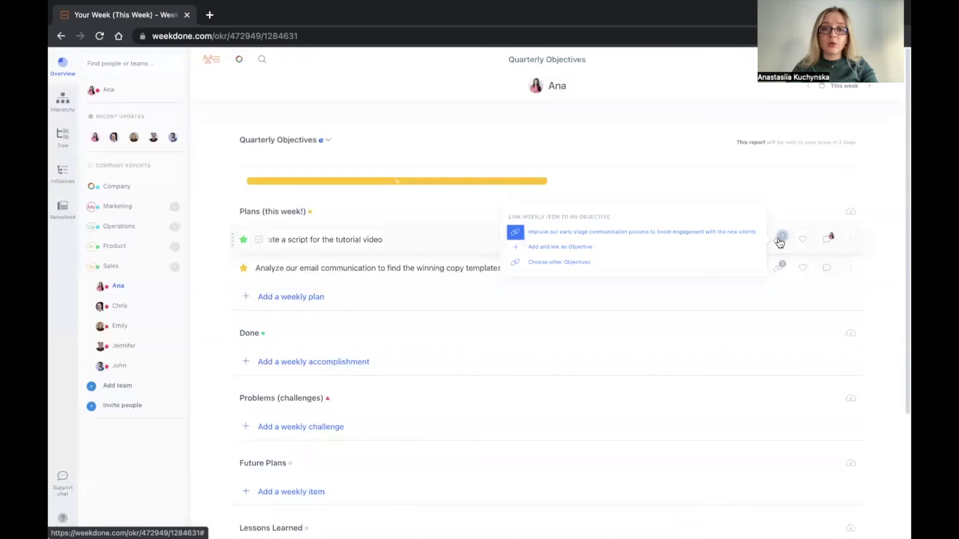
scroll(779, 243, "up", 5)
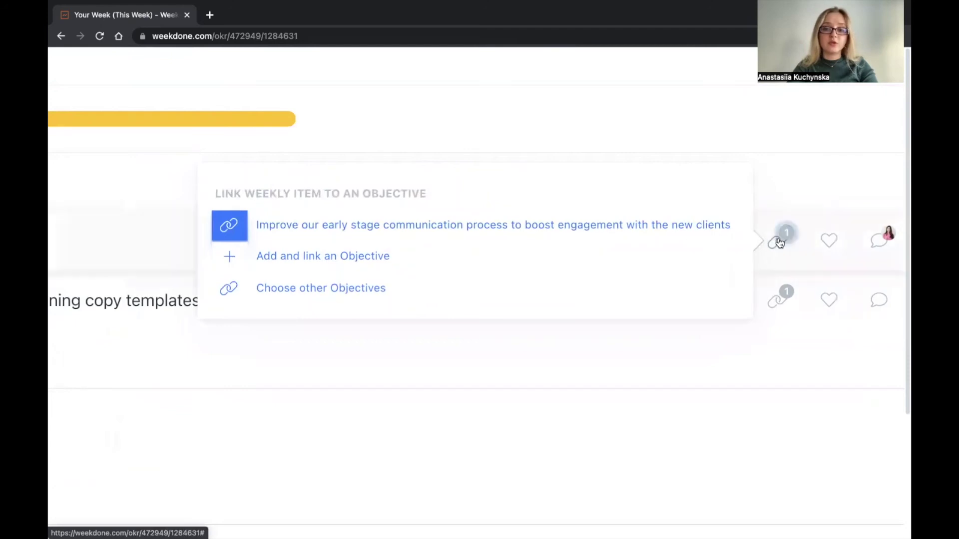
scroll(779, 243, "down", 5)
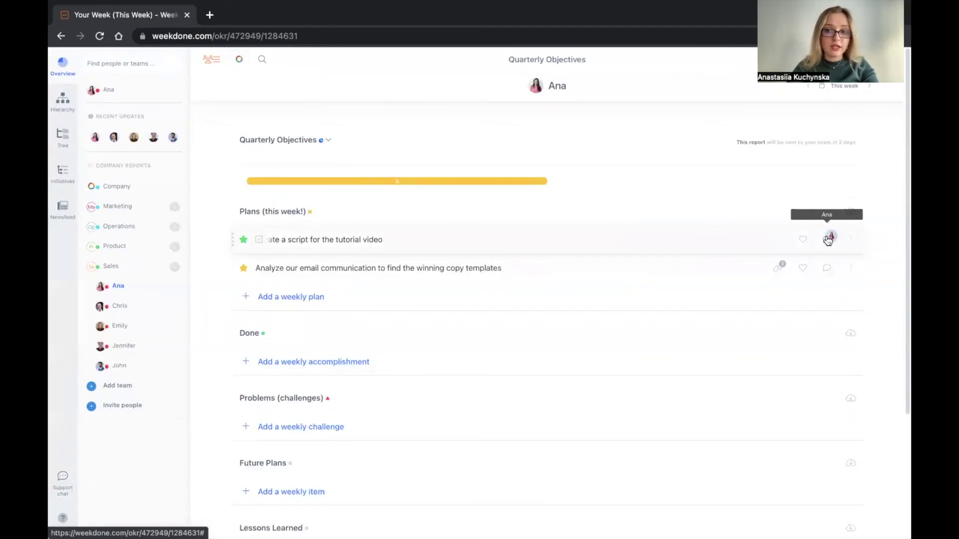
Show the tutorial video script plan's comments and mark that plan as done
left_click(827, 239)
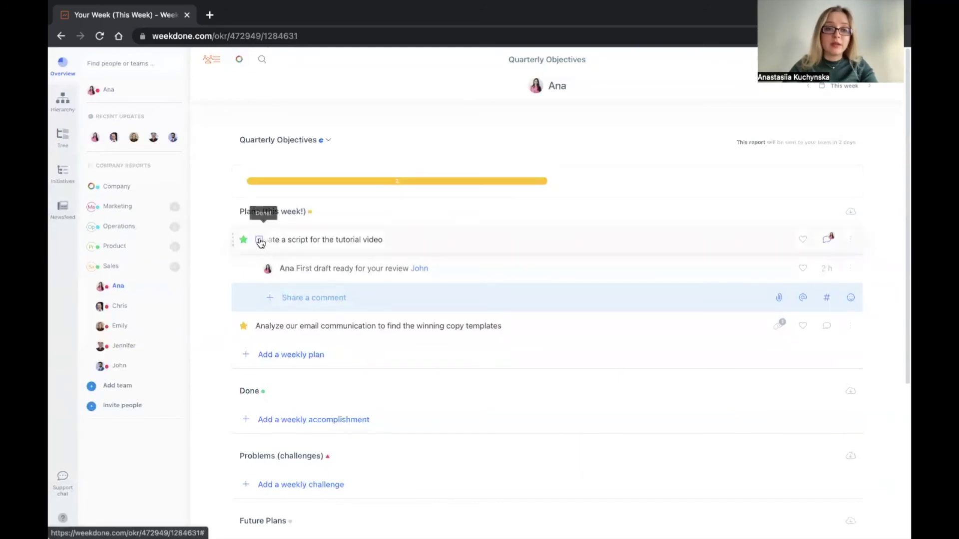
left_click(259, 240)
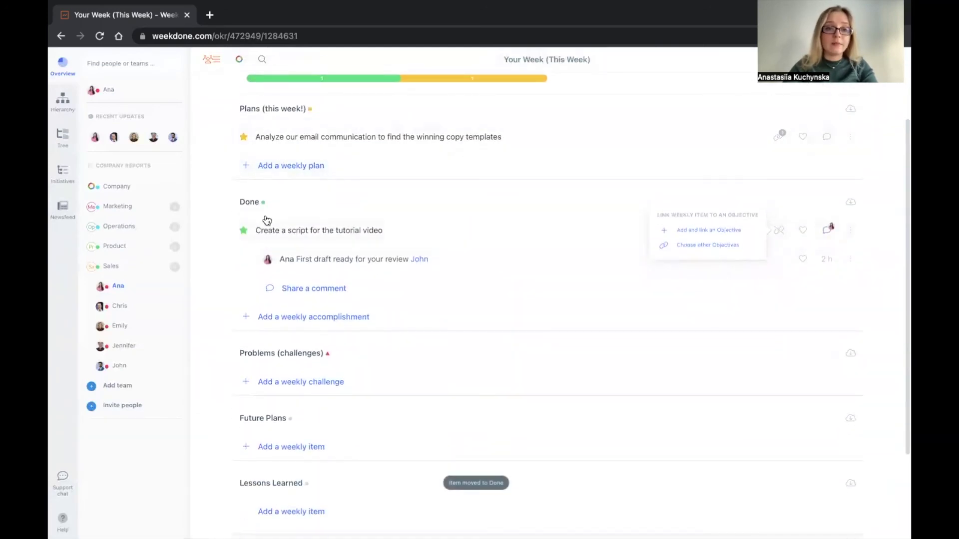
left_click(250, 235)
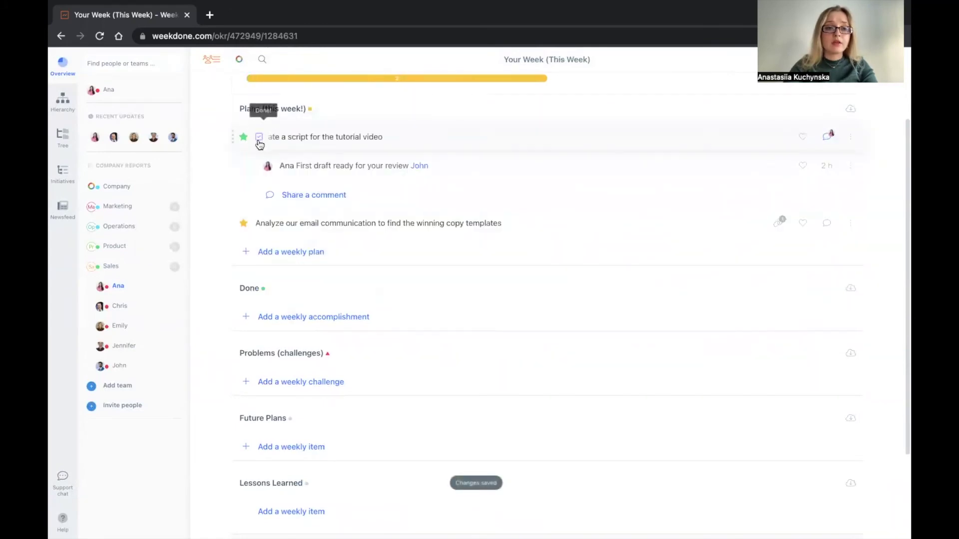
left_click(259, 138)
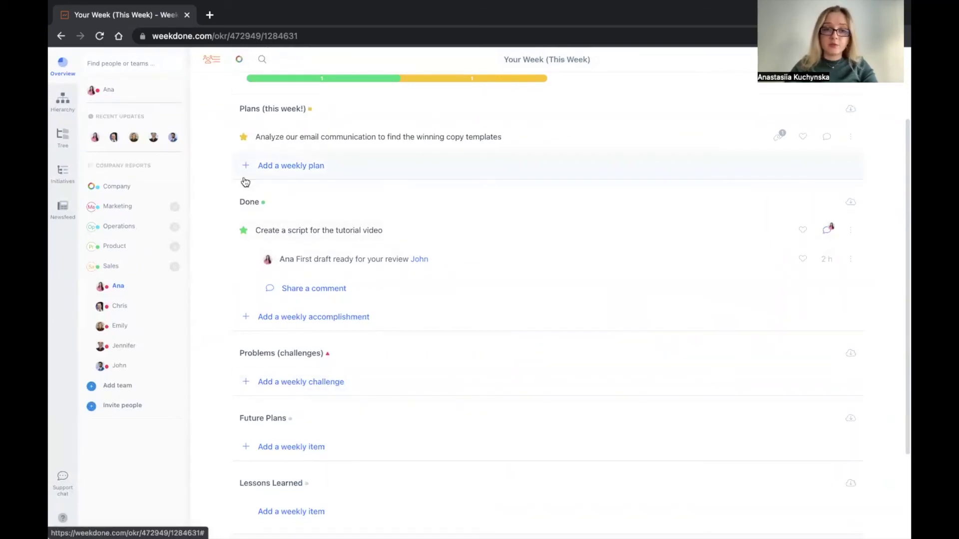
scroll(245, 182, "up", 1)
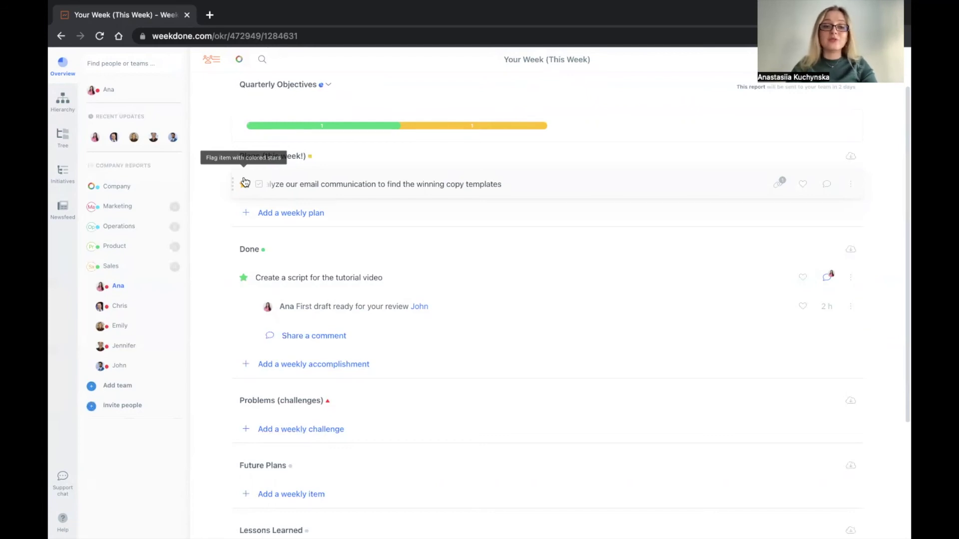
In another Sales team member's report, mark the Review script plan as done
left_click(113, 370)
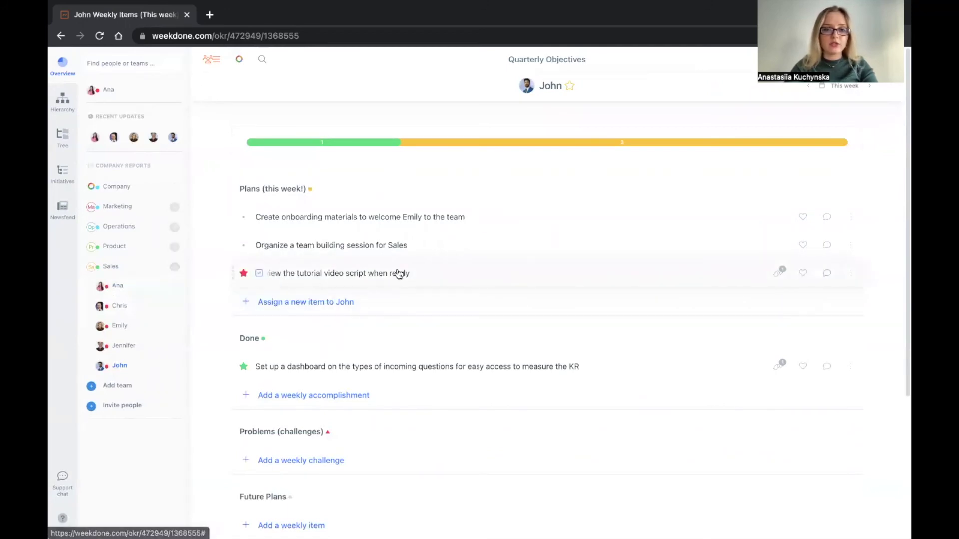
left_click(259, 274)
scroll(263, 276, "down", 1)
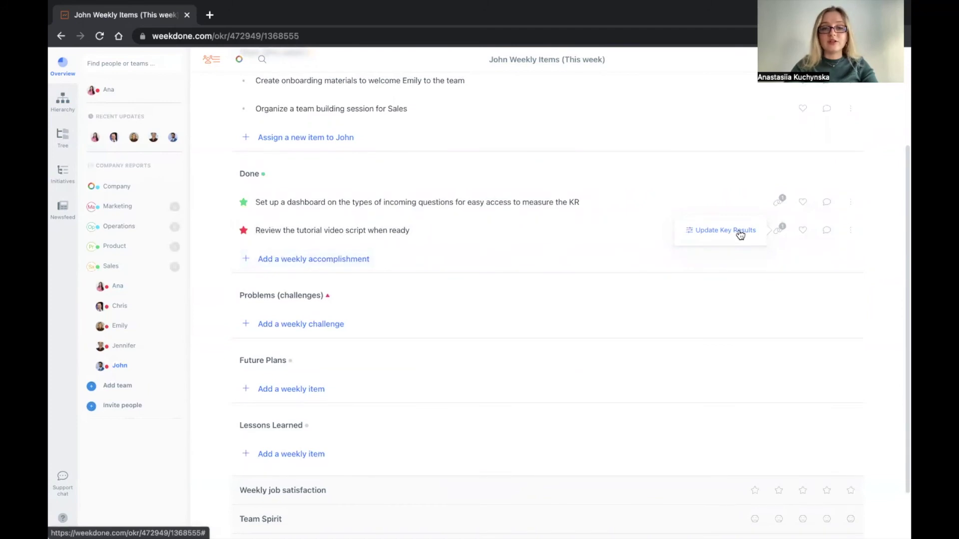
scroll(617, 197, "up", 2)
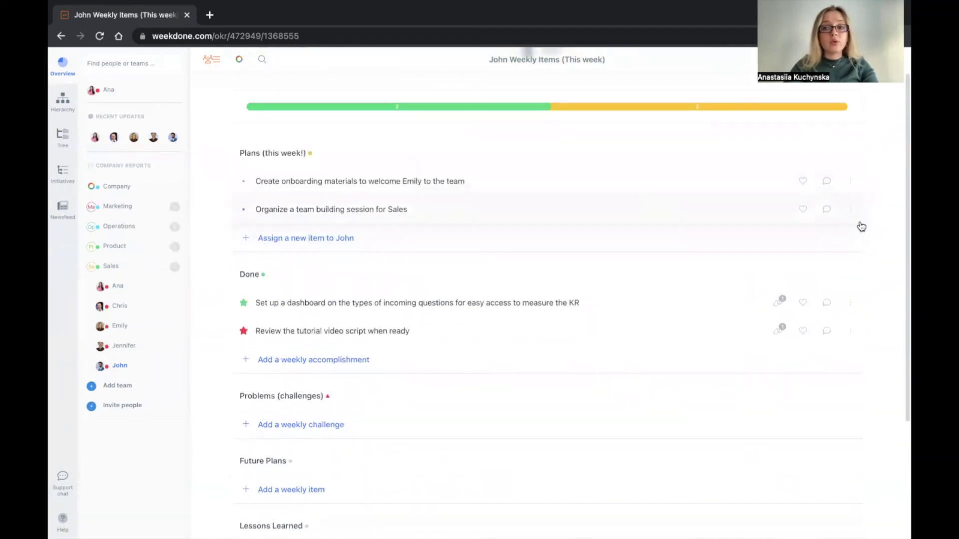
Give the team building session plan a 26 May 2022 due date and start a comment on it
left_click(850, 210)
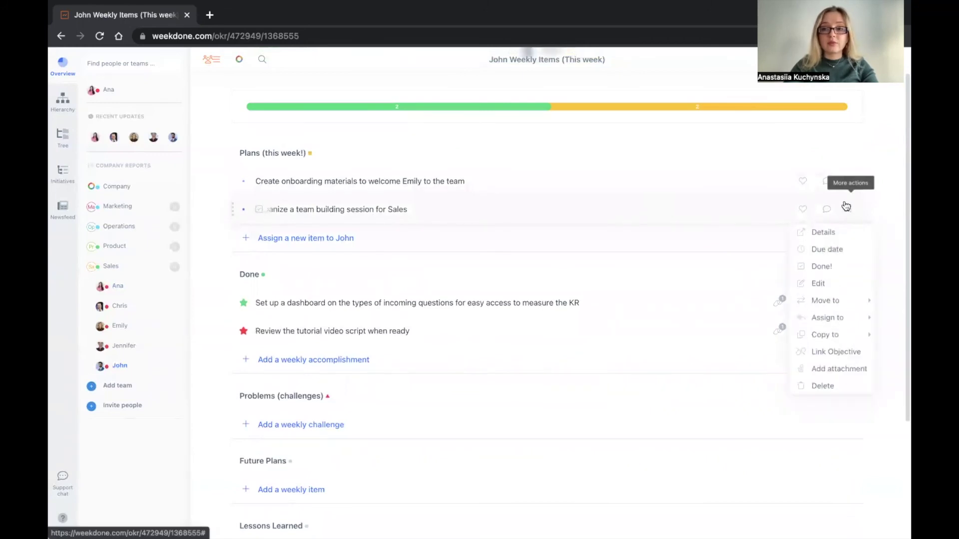
key("ctrl+plus")
scroll(855, 214, "up", 5)
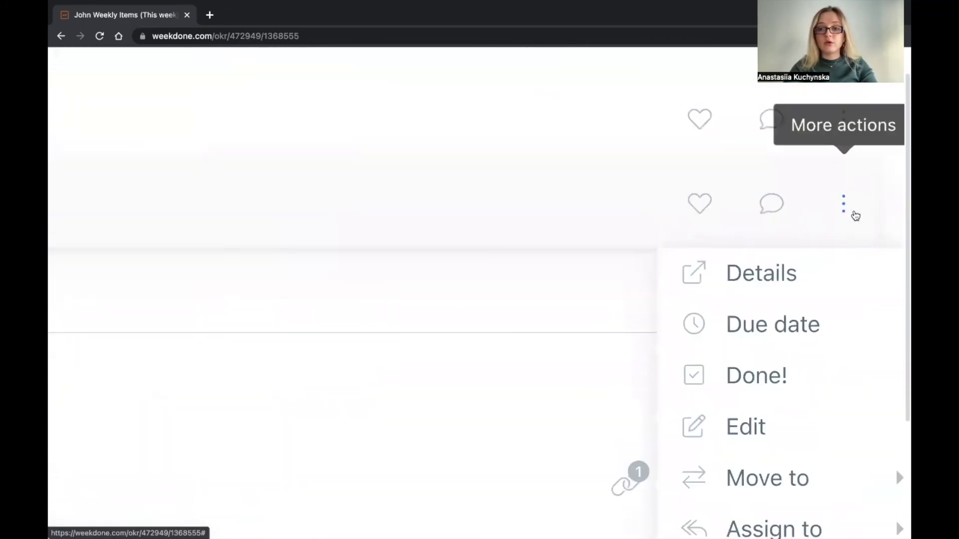
scroll(855, 215, "down", 2)
scroll(802, 304, "down", 4)
left_click(794, 294)
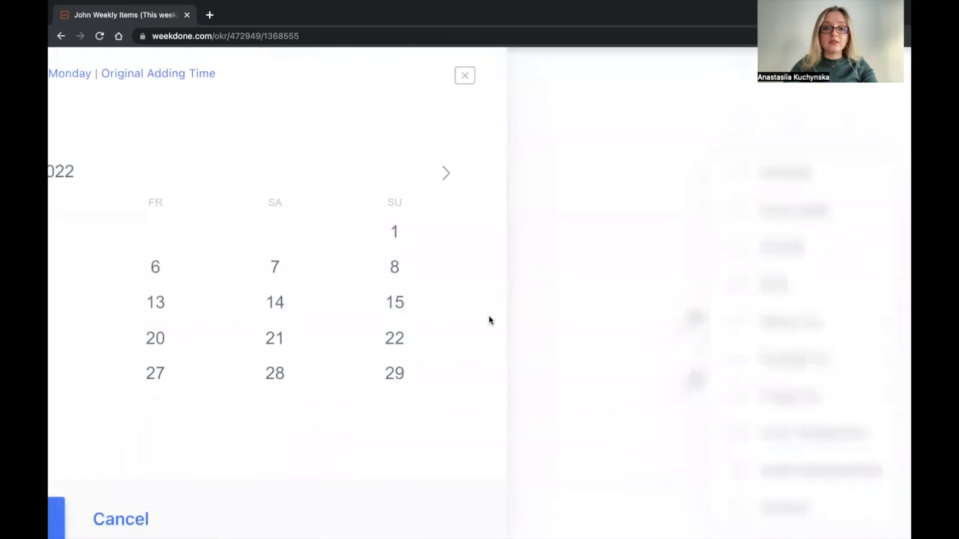
left_click(478, 324)
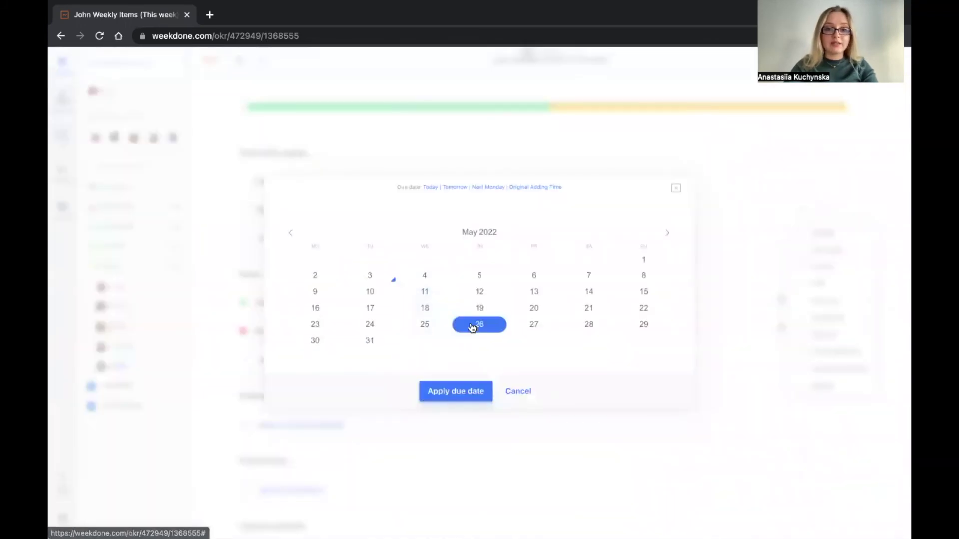
left_click(454, 398)
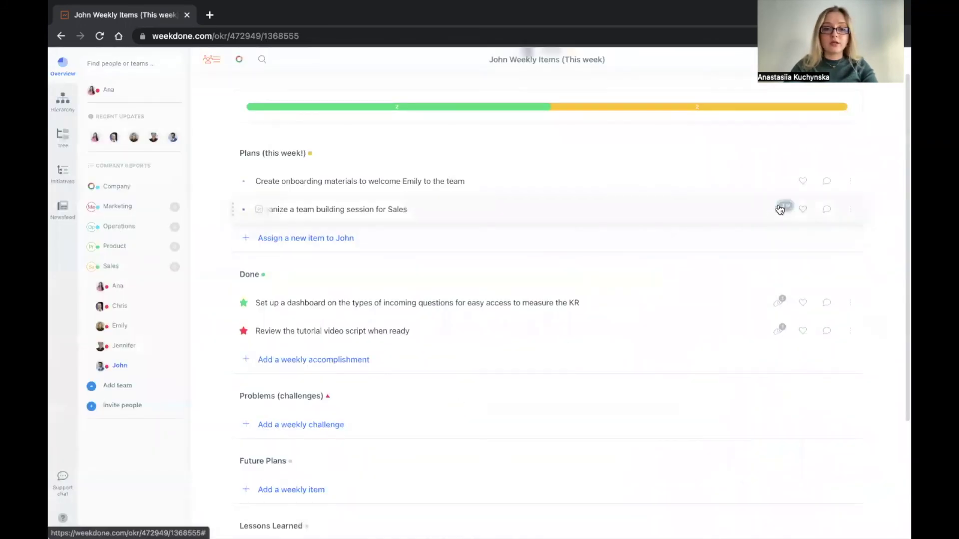
left_click(826, 210)
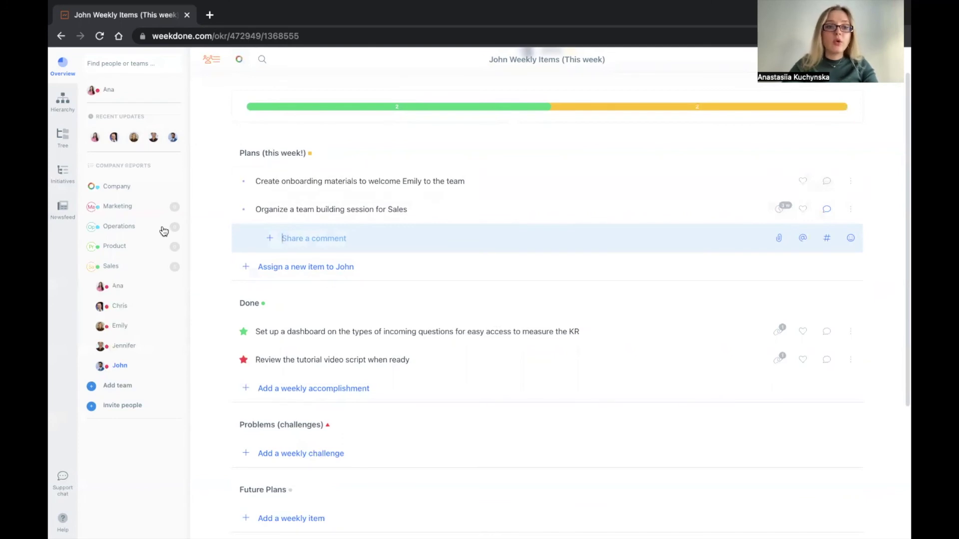
Open the Sales team report and review its five plans, one future plan and three Done items
left_click(112, 265)
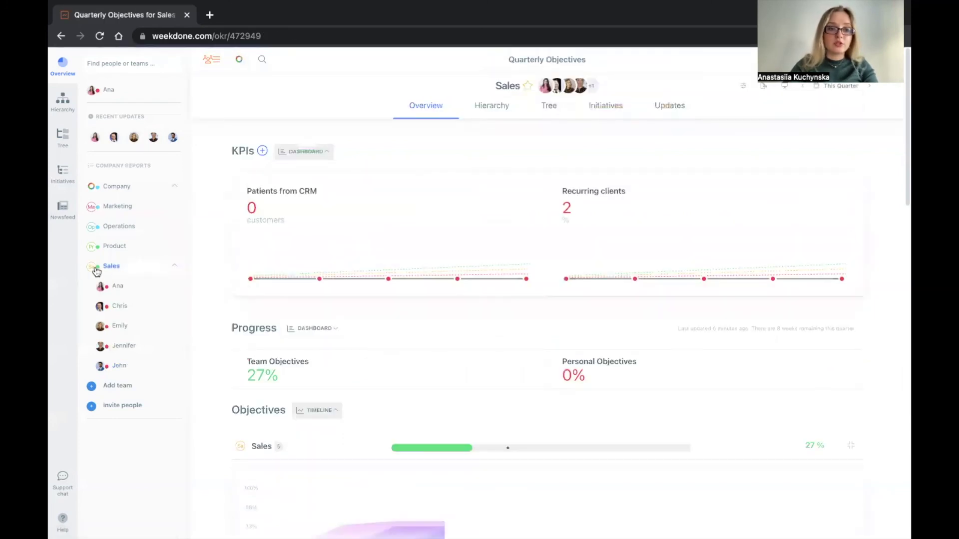
scroll(218, 295, "down", 4)
scroll(217, 298, "down", 10)
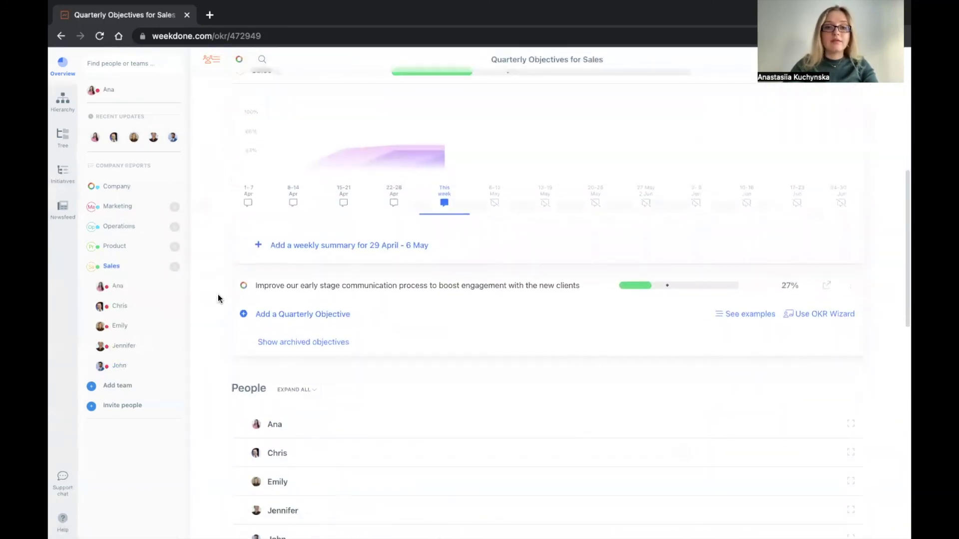
scroll(218, 299, "down", 4)
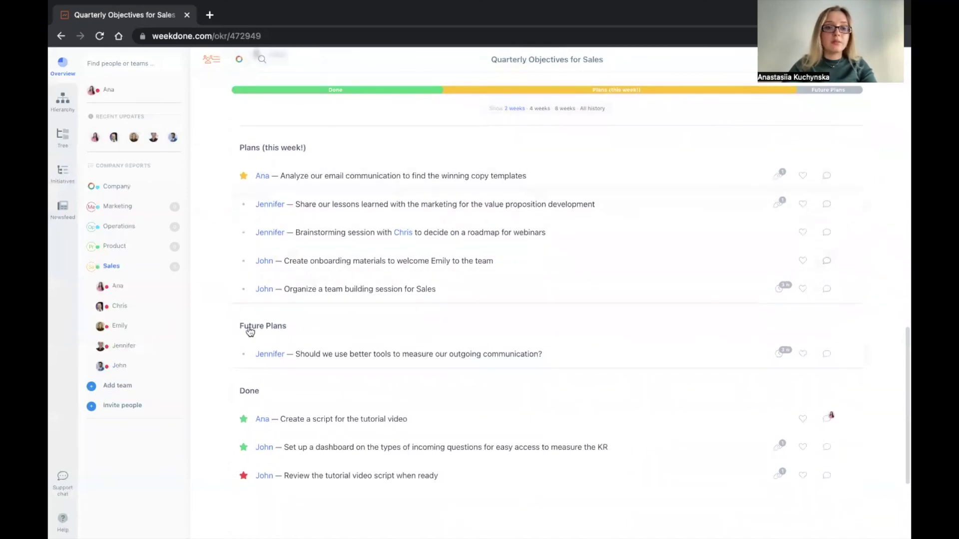
scroll(246, 308, "down", 3)
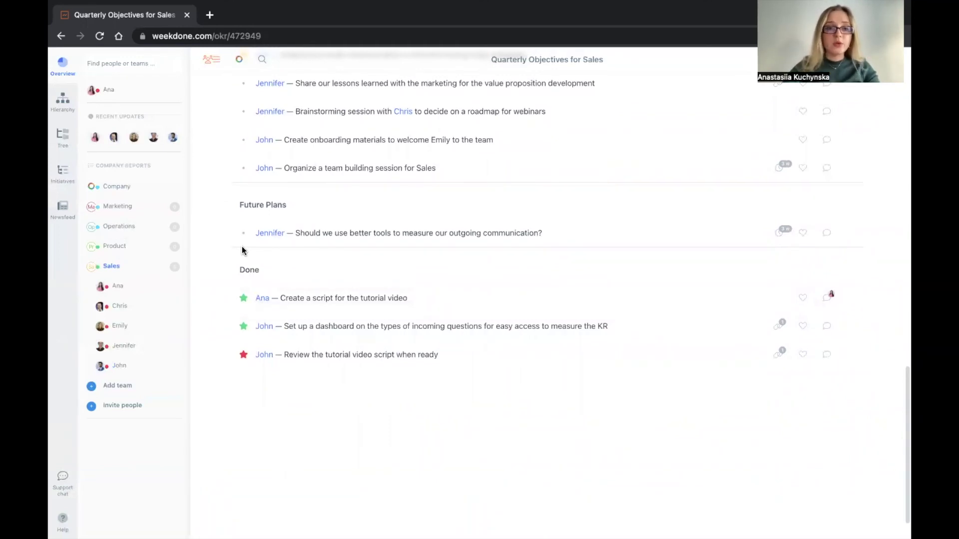
scroll(243, 251, "up", 4)
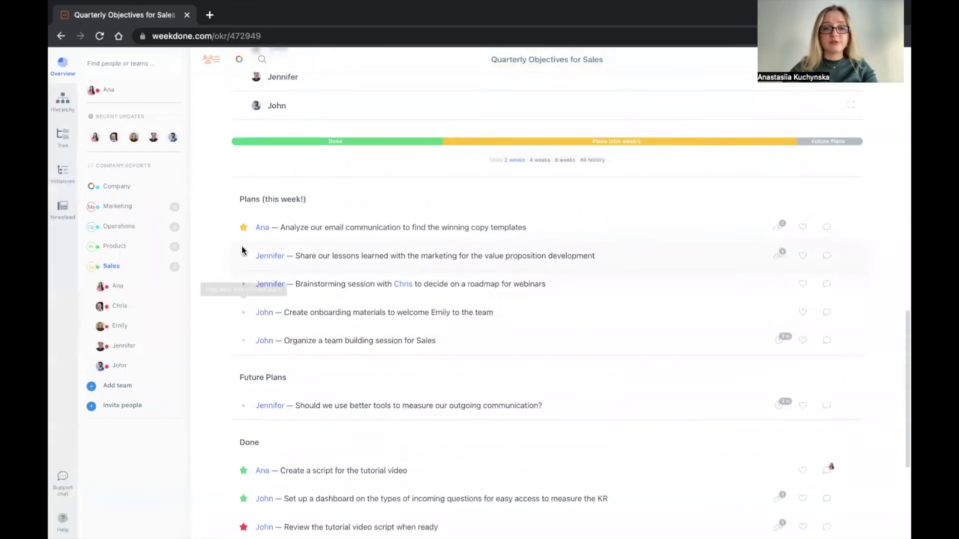
scroll(243, 250, "up", 1)
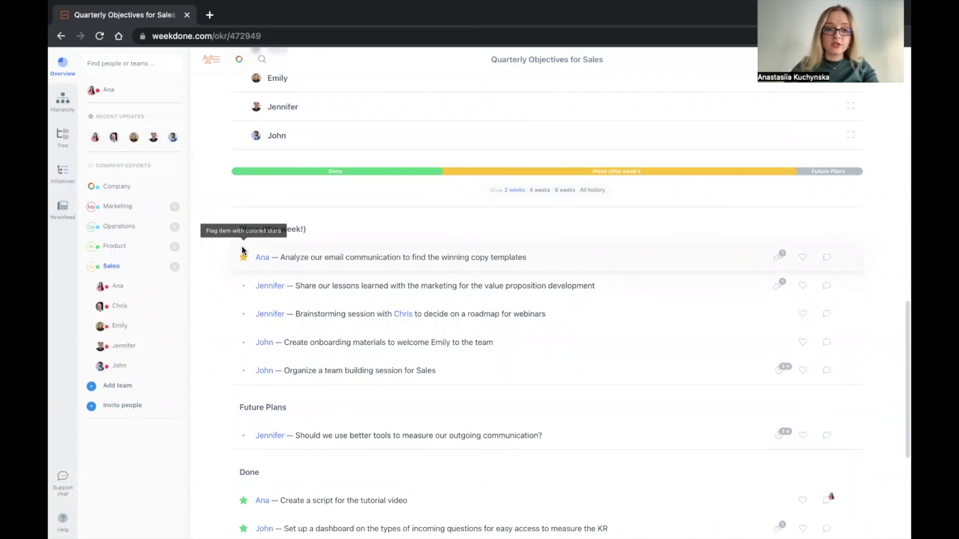
Switch to Sales Initiatives and drag 'Talk to our clients and get feedback' up to 3 steps
left_click(63, 174)
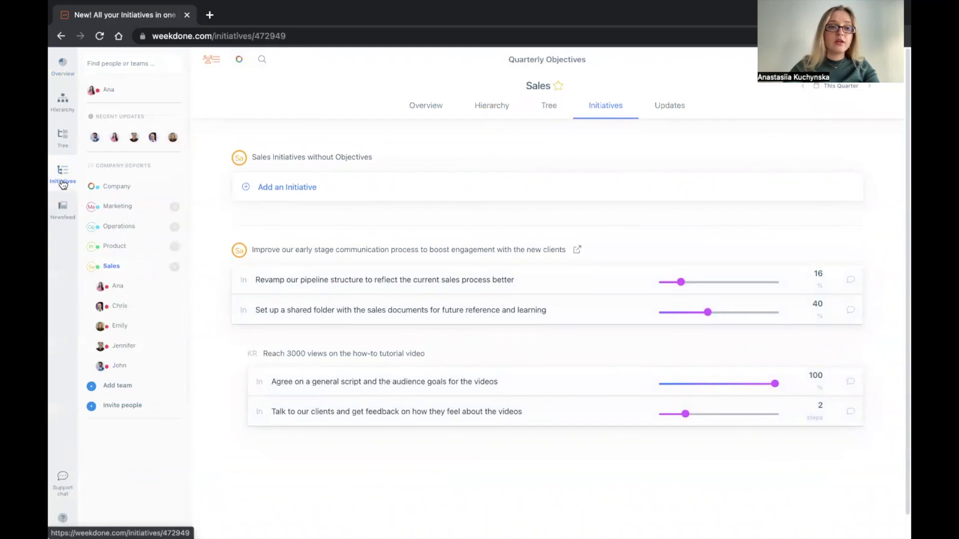
scroll(57, 167, "up", 5)
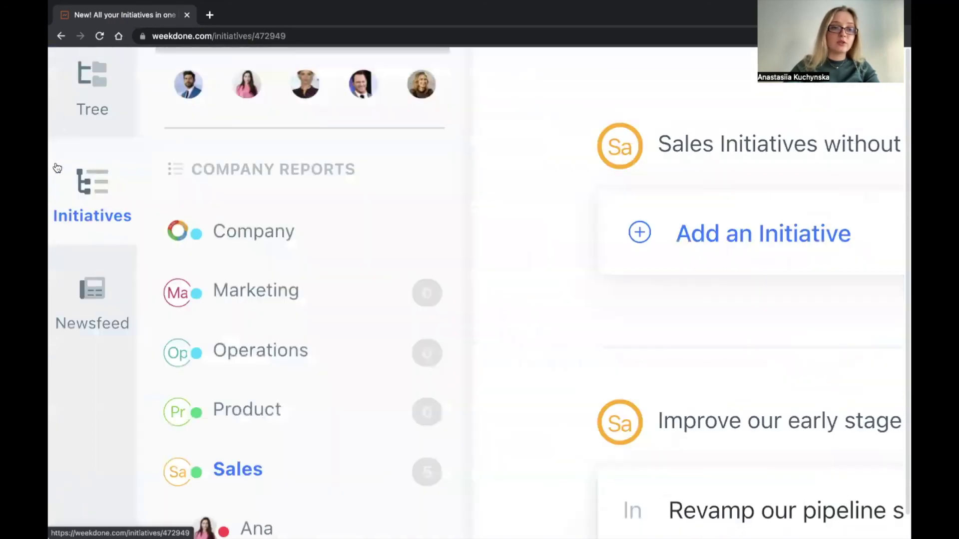
scroll(57, 167, "down", 5)
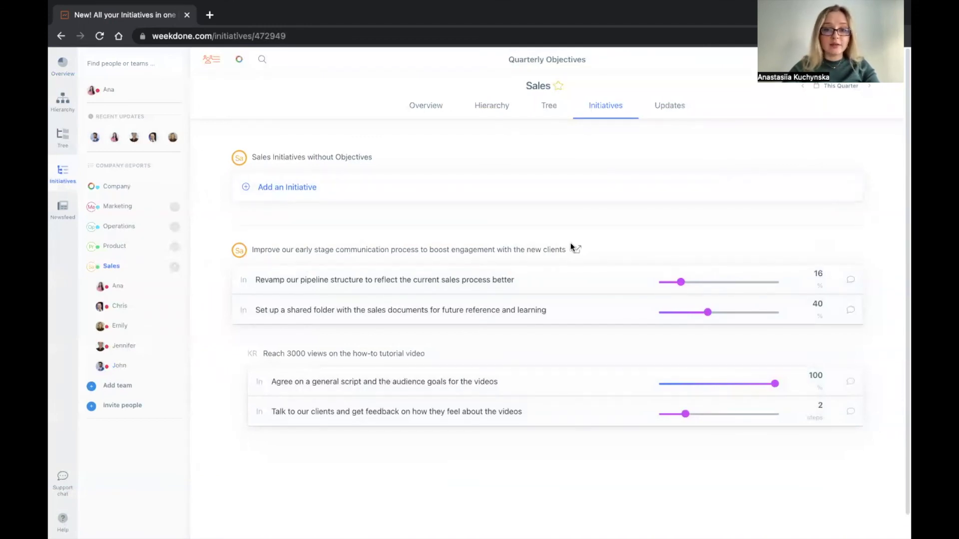
scroll(305, 380, "down", 1)
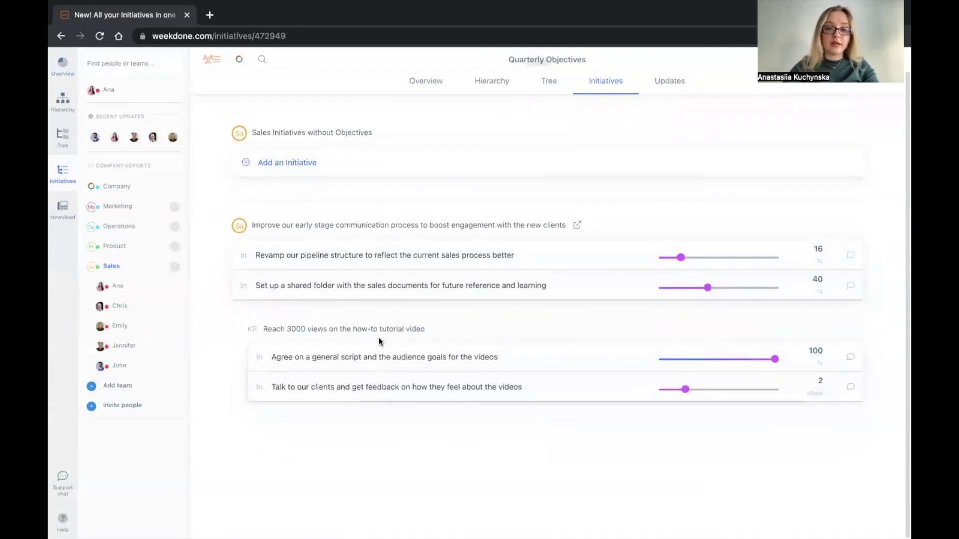
left_click_drag(682, 390, 697, 389)
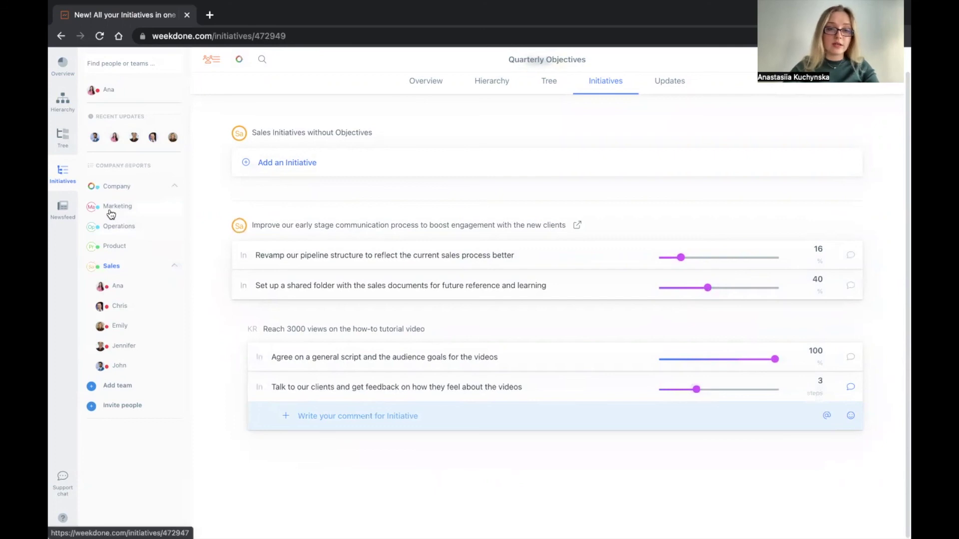
On the Sales newsfeed, give a teammate a Great Teamwork badge with the note 'Thank you for helping me with onboarding materials'
left_click(63, 209)
scroll(57, 200, "up", 5)
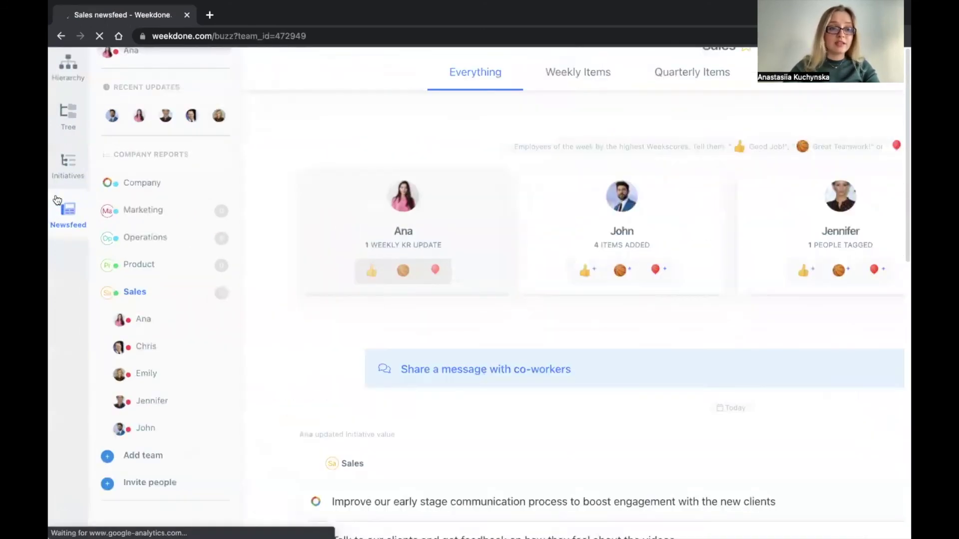
scroll(57, 200, "down", 5)
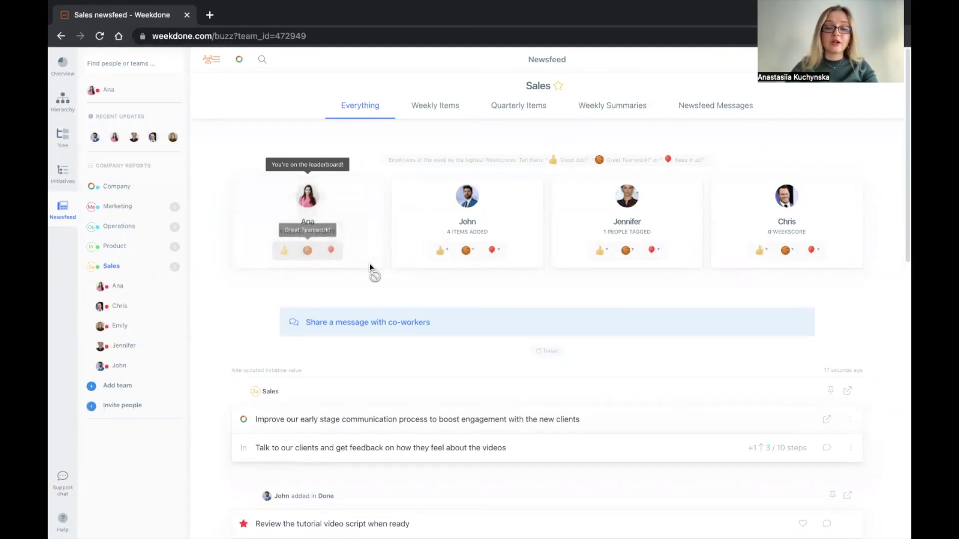
left_click(467, 250)
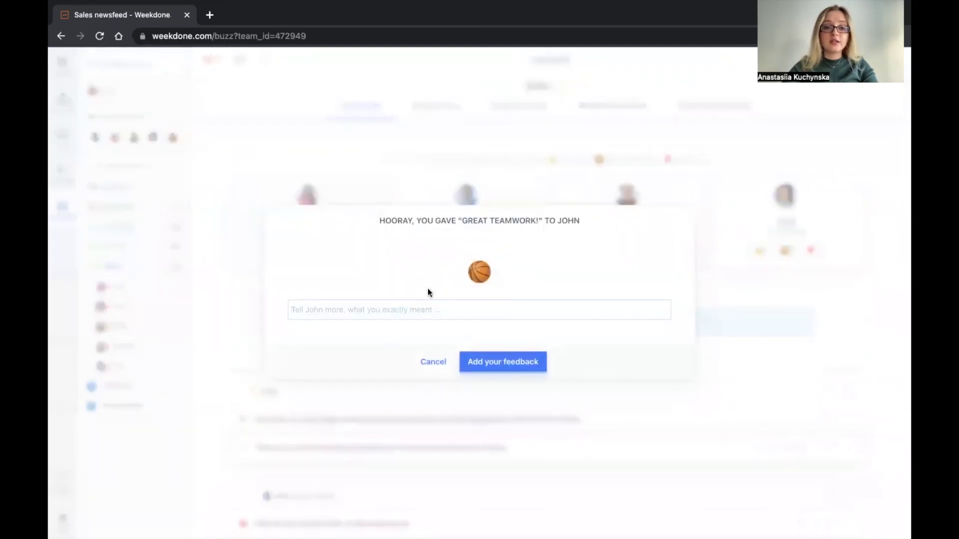
type("T")
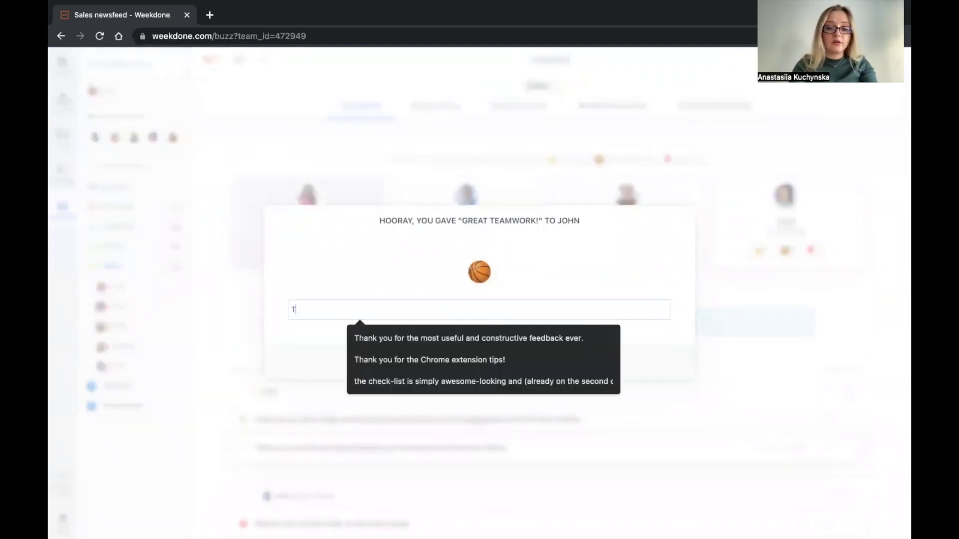
type("hank you for ")
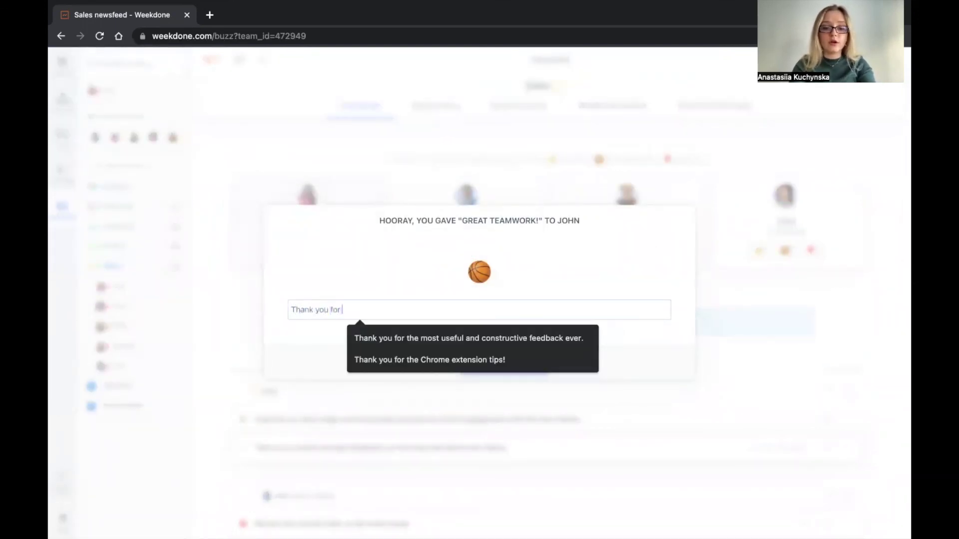
type("helping me w")
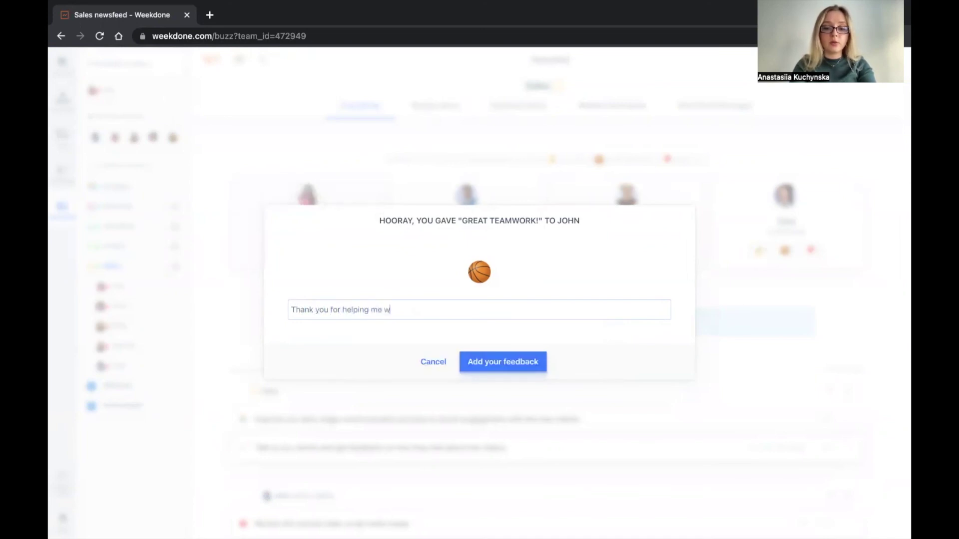
type("ith onboardin")
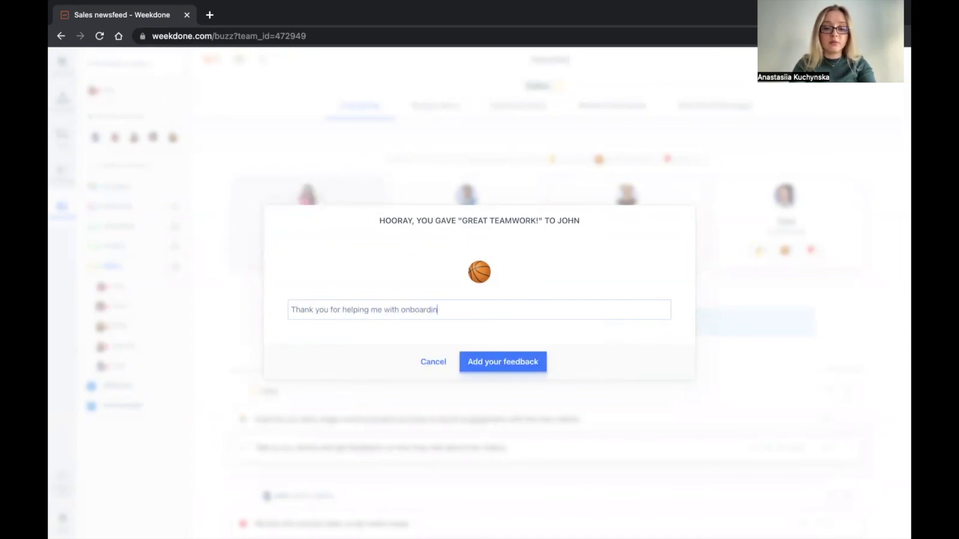
type("g materials")
left_click(506, 361)
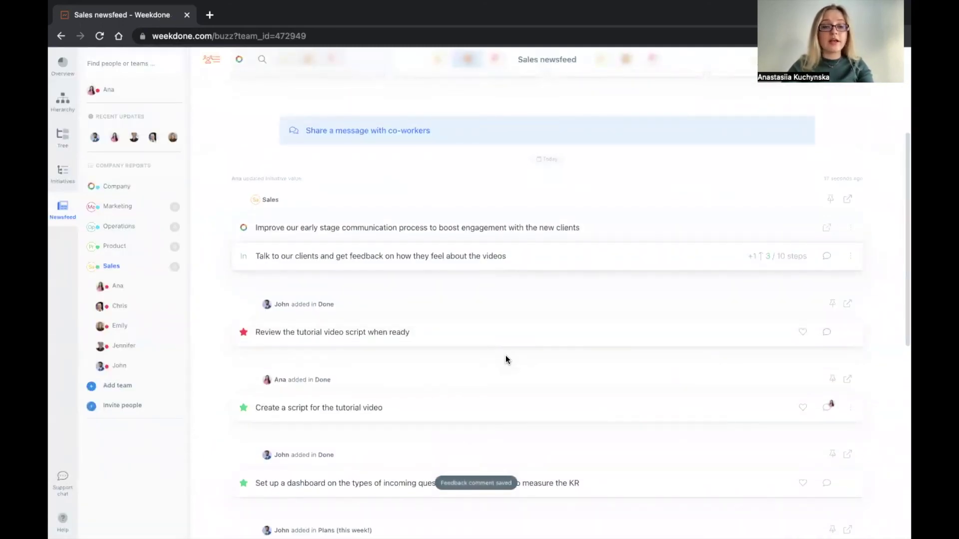
left_click(807, 333)
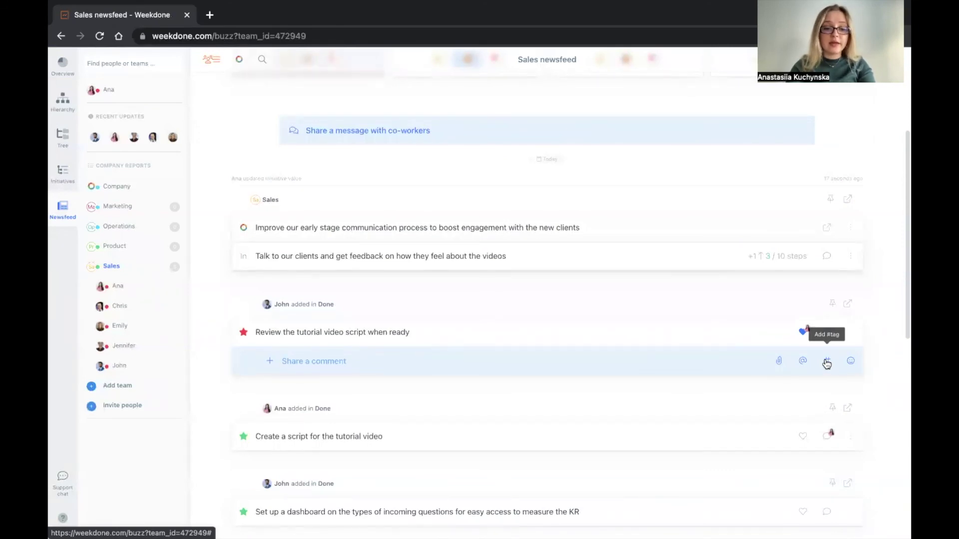
type("www.link")
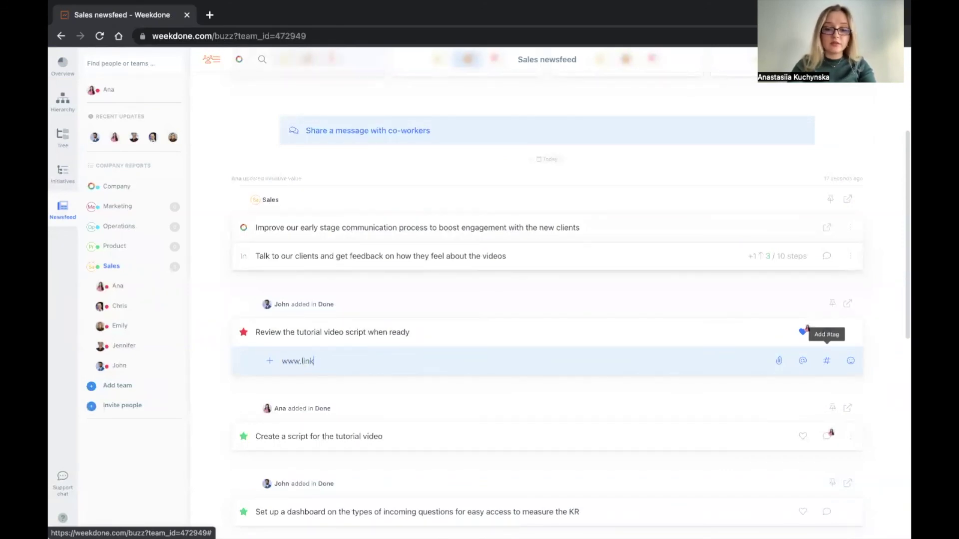
type(".com")
key("Return")
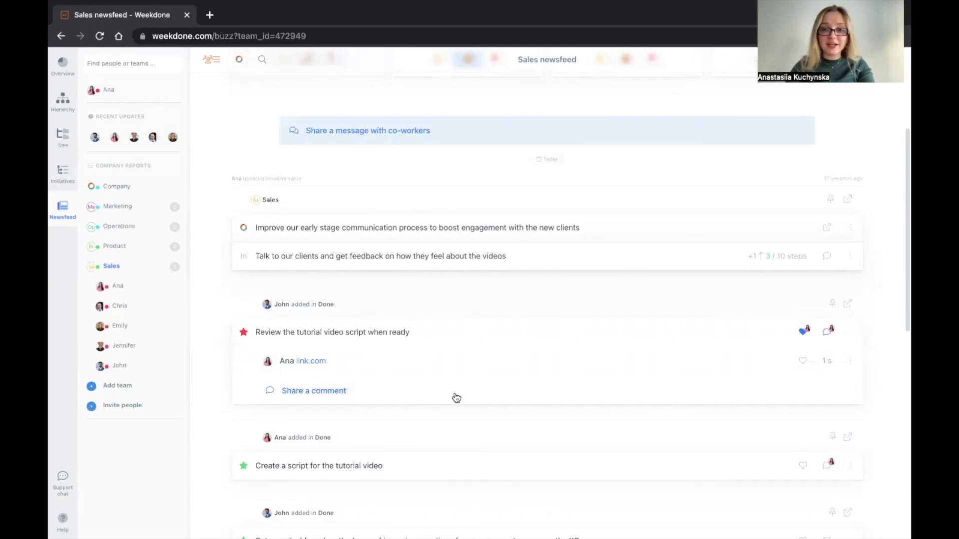
scroll(455, 398, "down", 2)
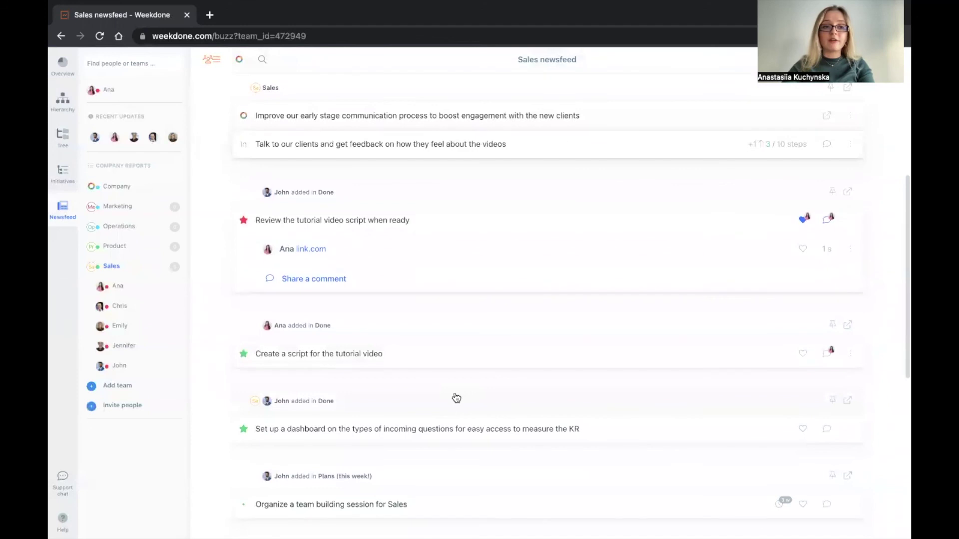
scroll(455, 397, "down", 2)
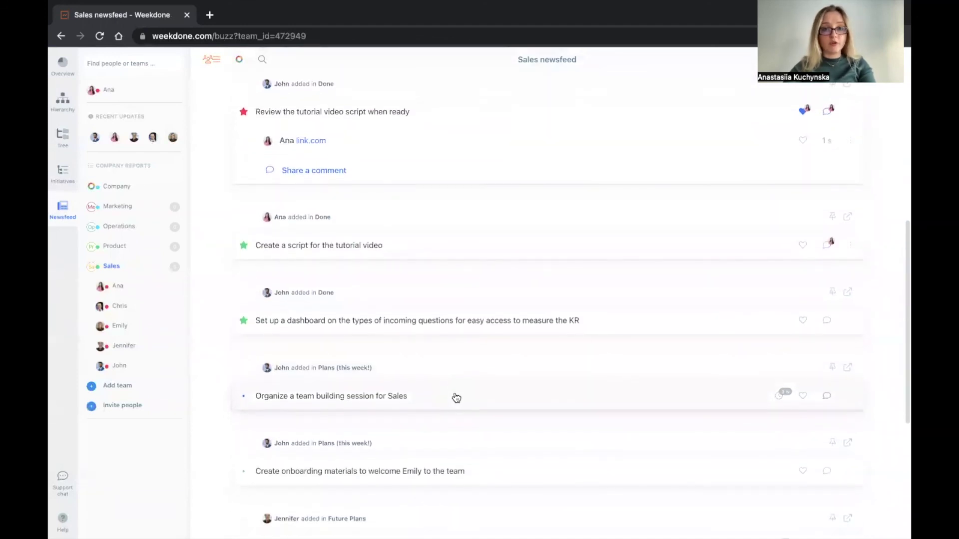
scroll(456, 398, "up", 8)
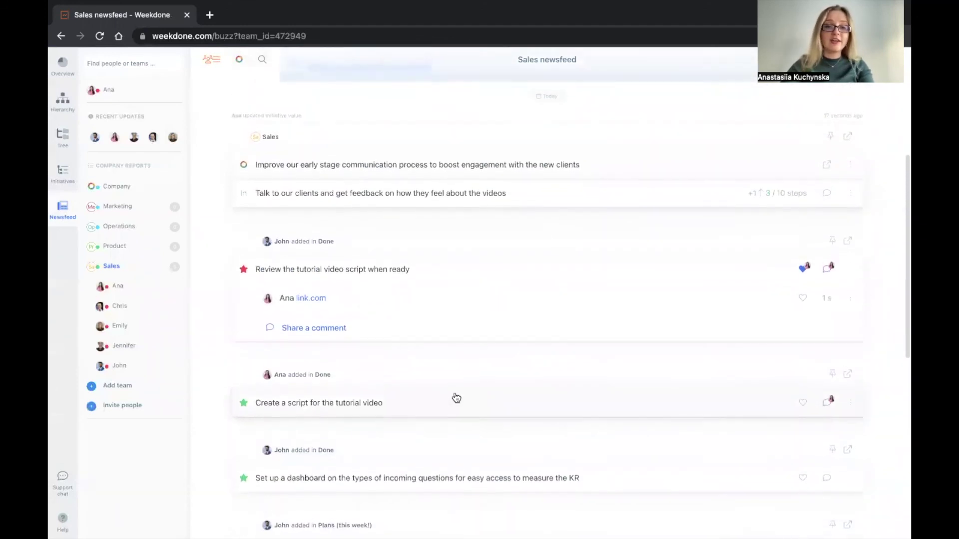